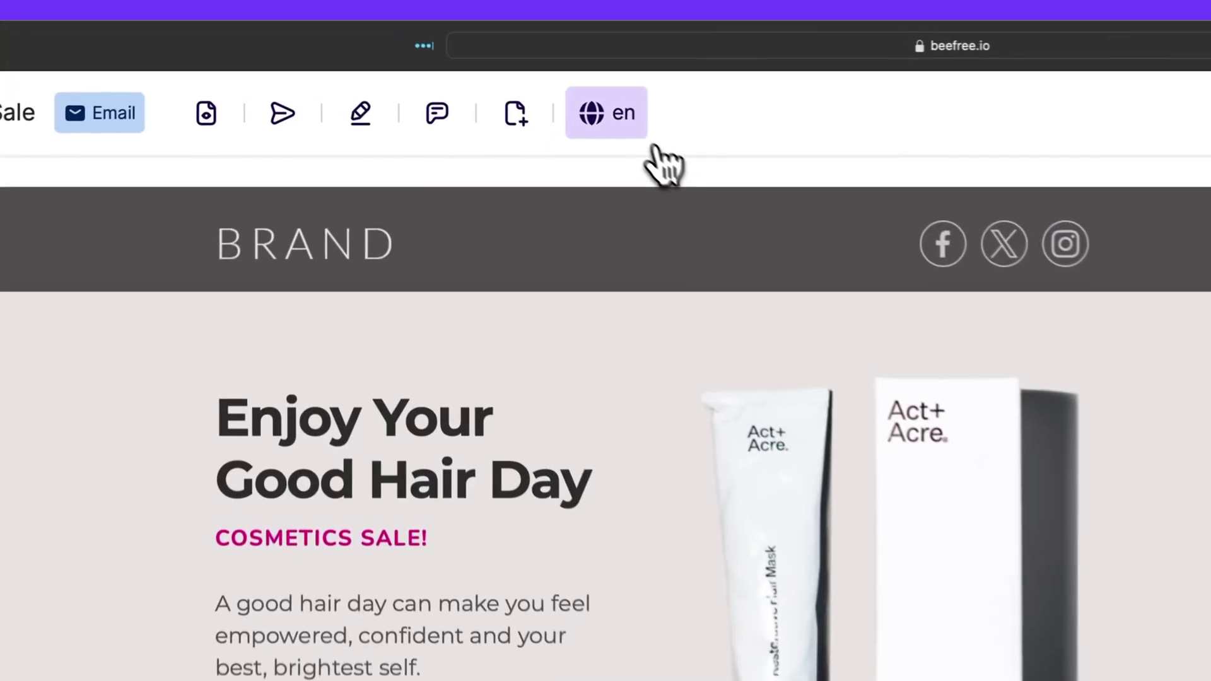
Show the list of languages set up for the Cosmetics Flash Sale email.
click(631, 121)
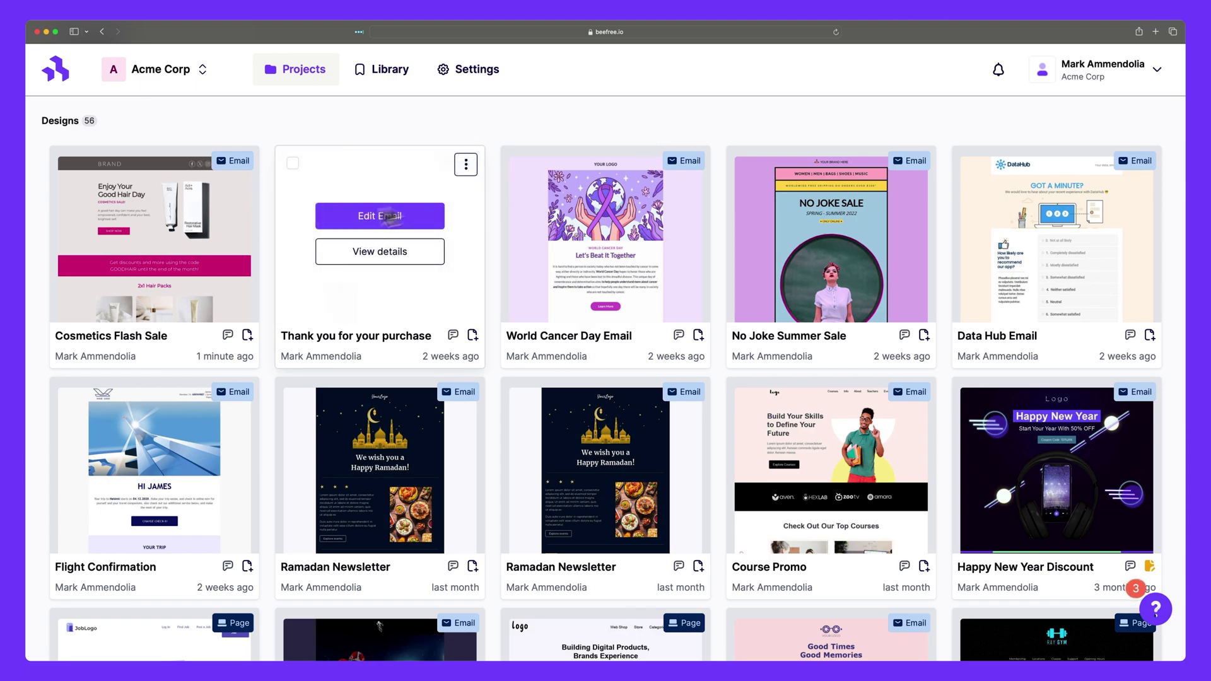
Open the Cosmetics Flash Sale email from the Projects dashboard for editing.
click(161, 221)
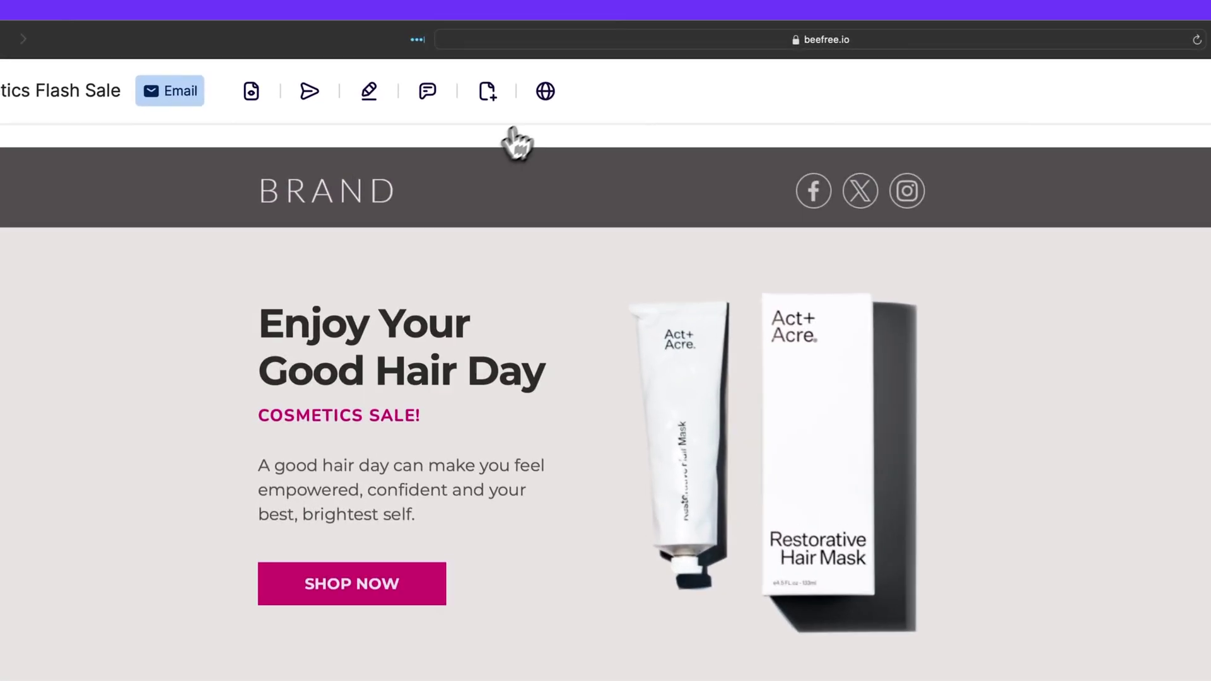
Set English as the primary language in the Multilingual settings.
click(546, 92)
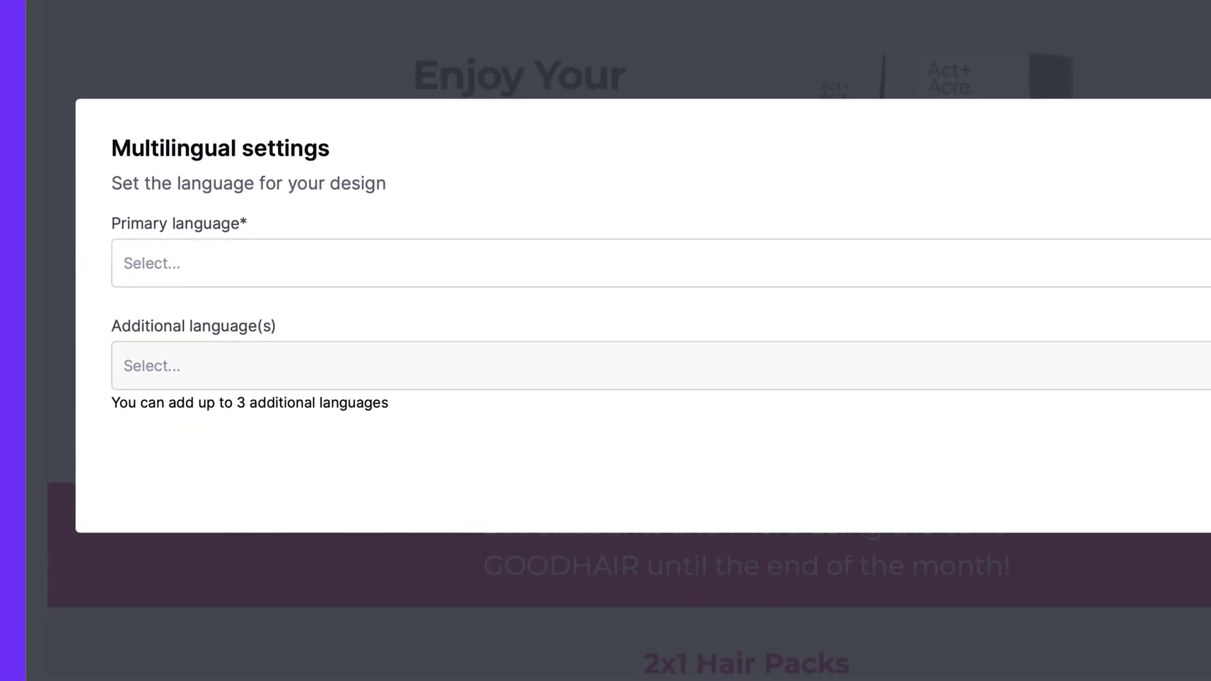
click(297, 275)
text(eng)
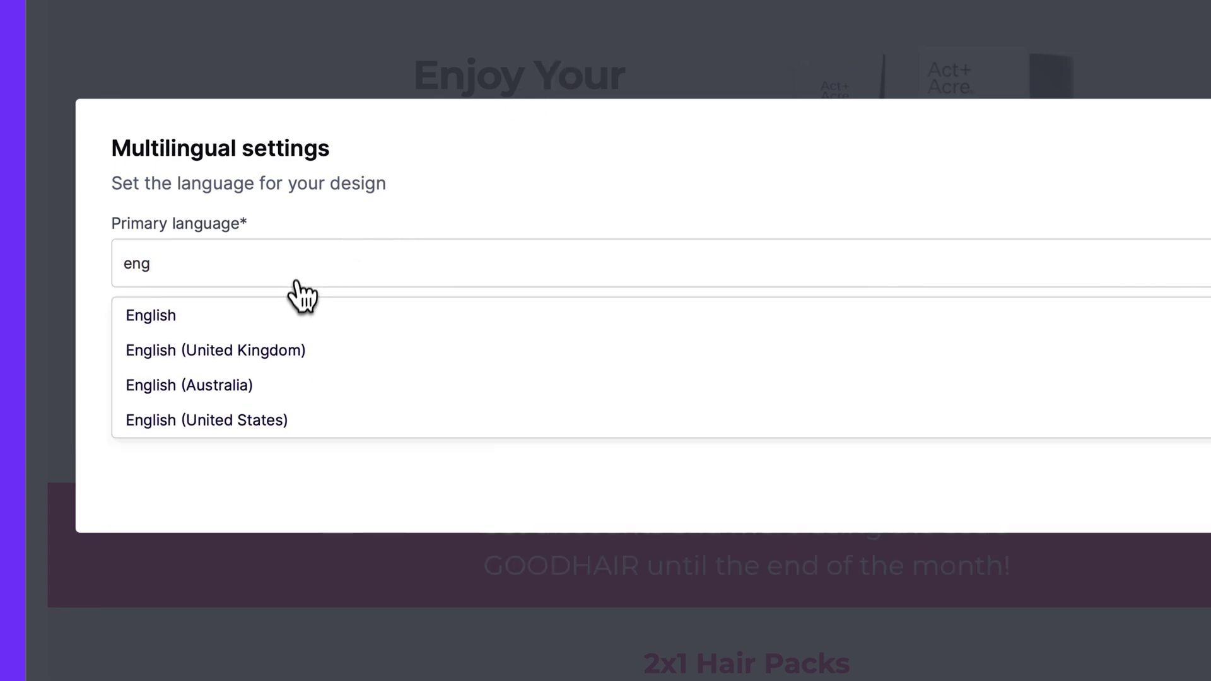
click(292, 316)
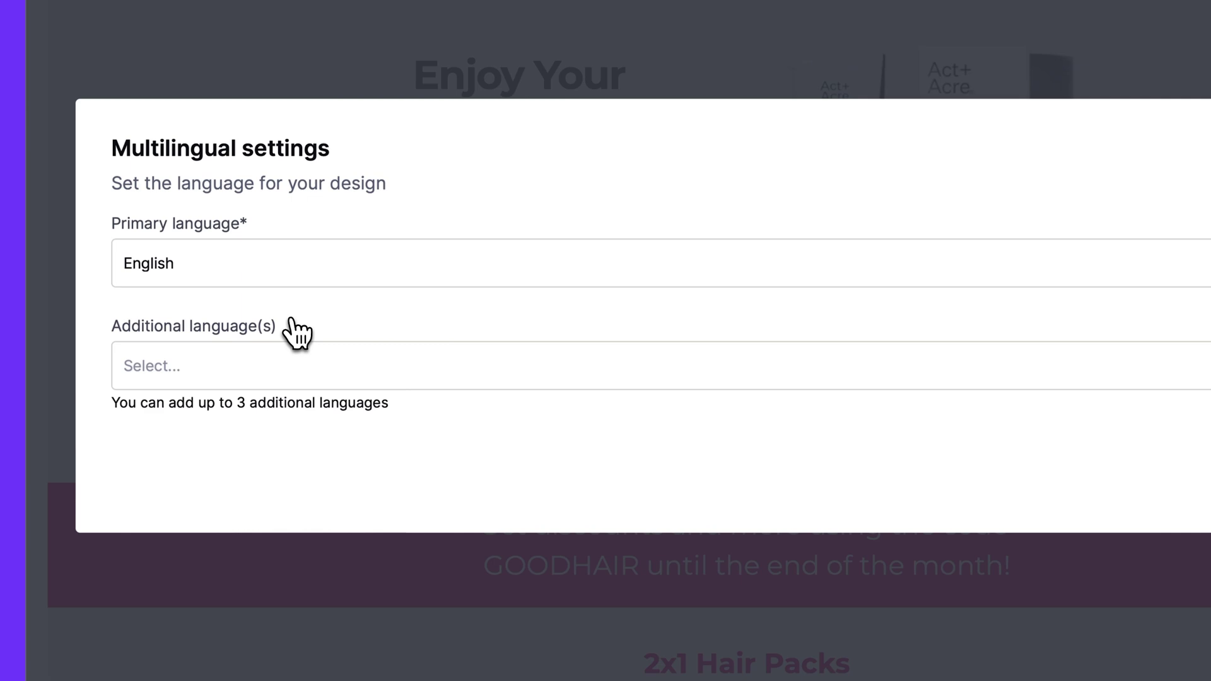
Add Italian, Spanish and German as additional languages.
click(283, 368)
text(ita)
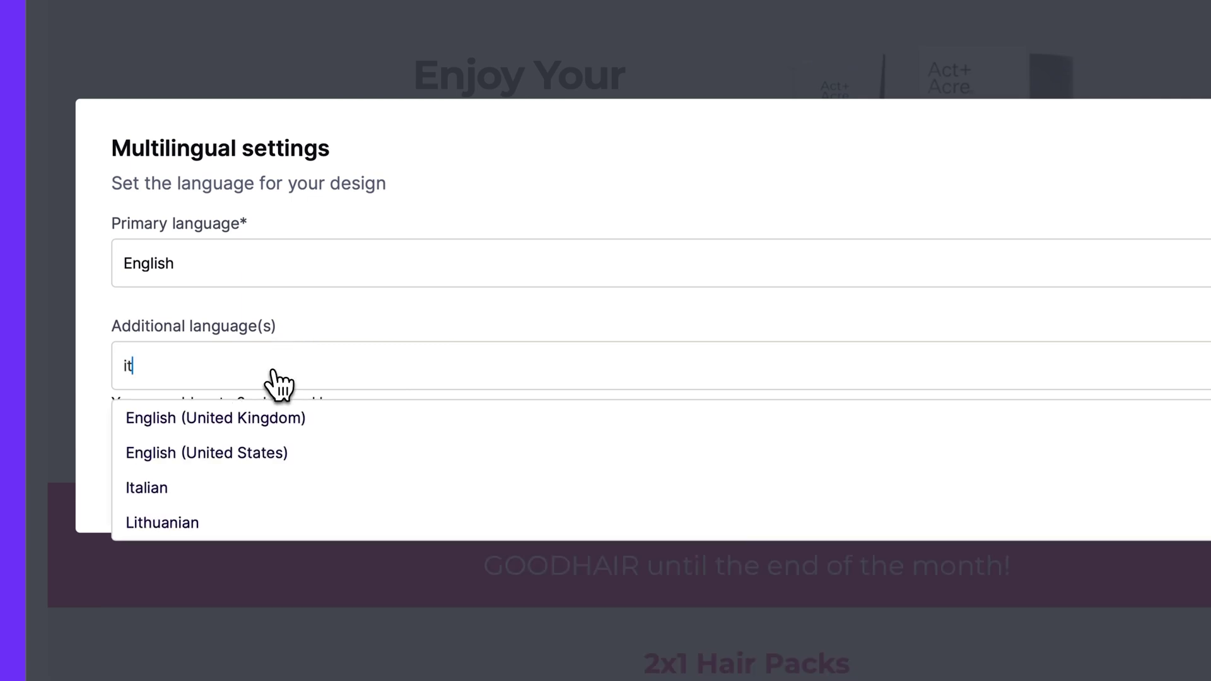
click(264, 424)
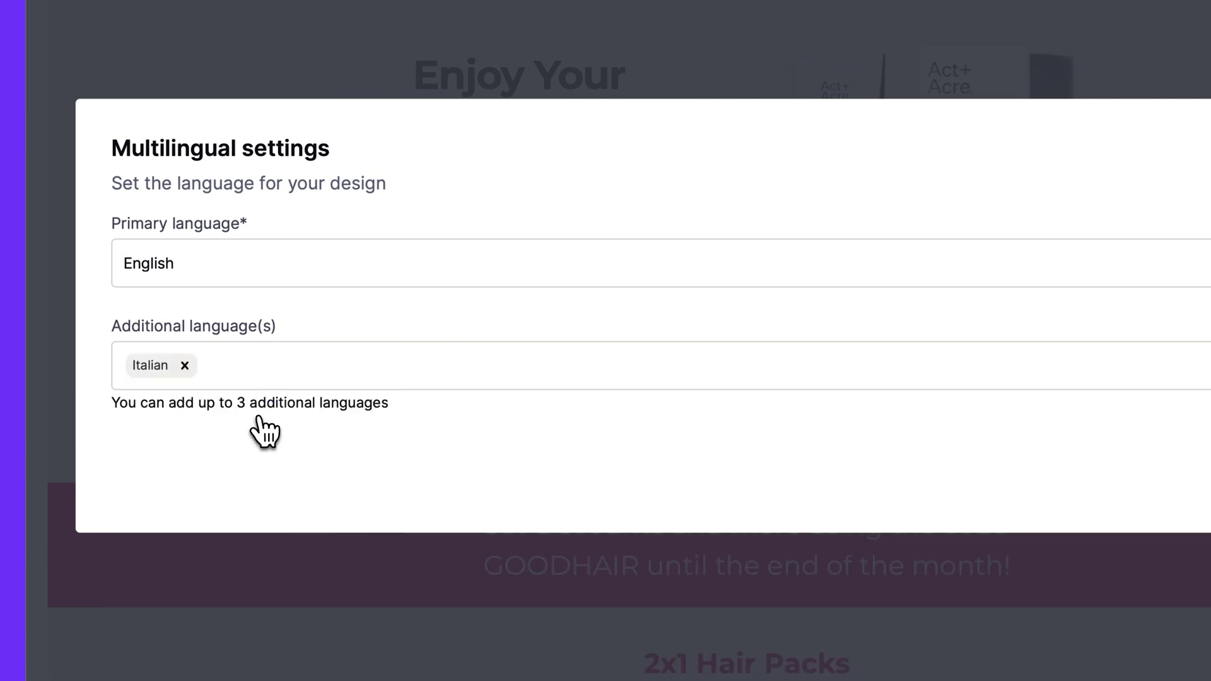
click(278, 377)
text(spa)
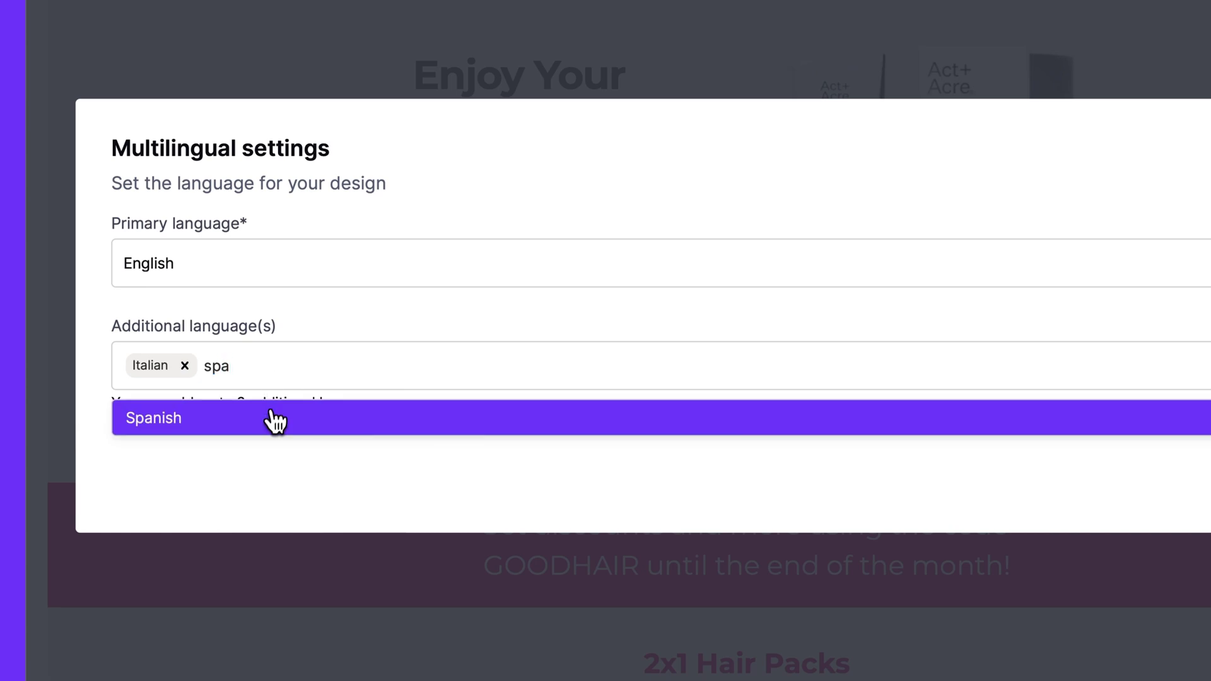
click(278, 418)
text(ger)
click(282, 449)
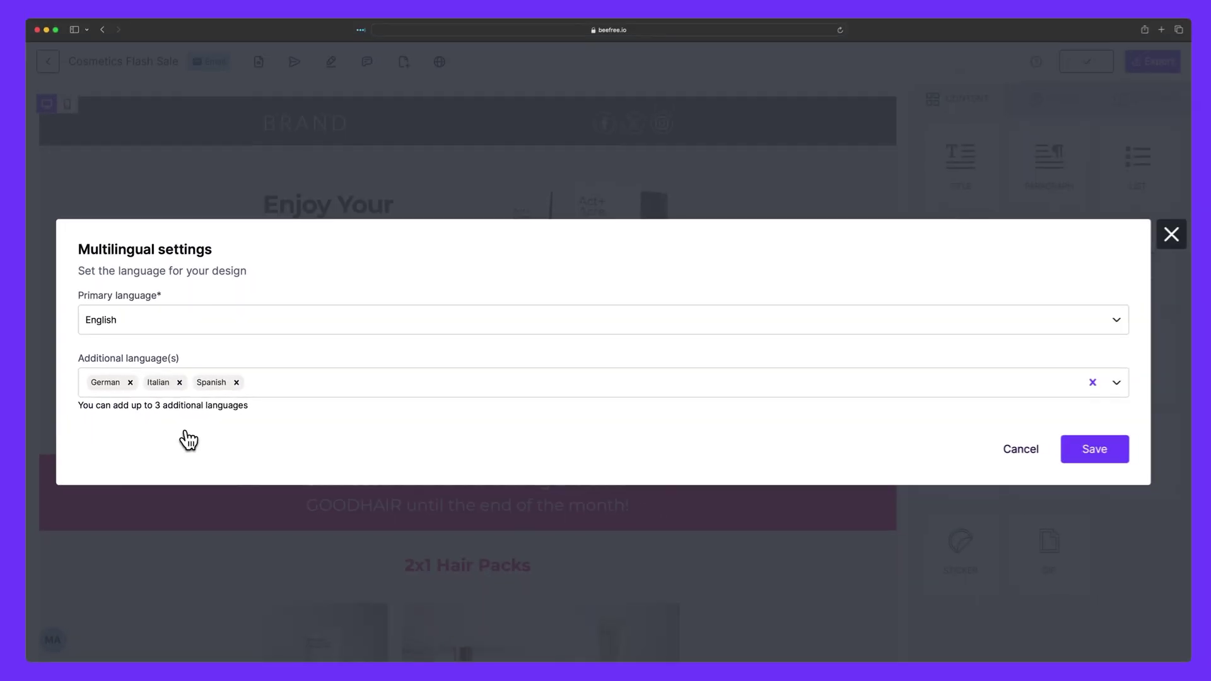
Save the English, Italian, Spanish and German setup and reopen the Multilingual settings.
click(1092, 455)
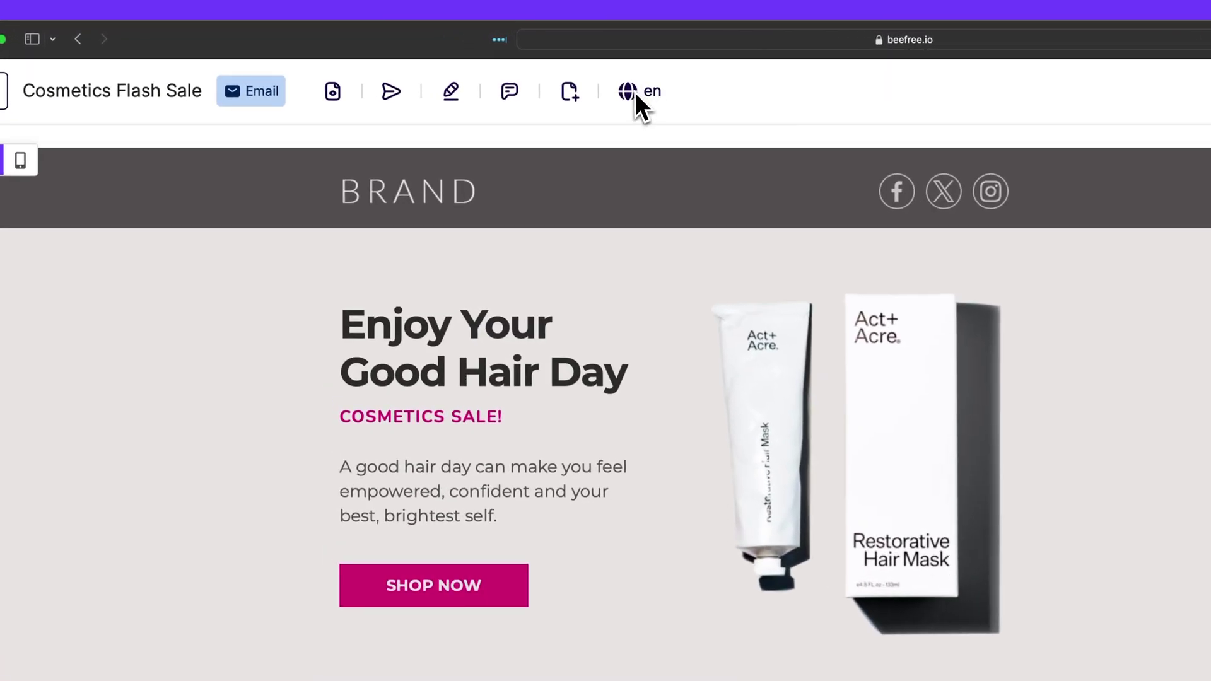
click(634, 96)
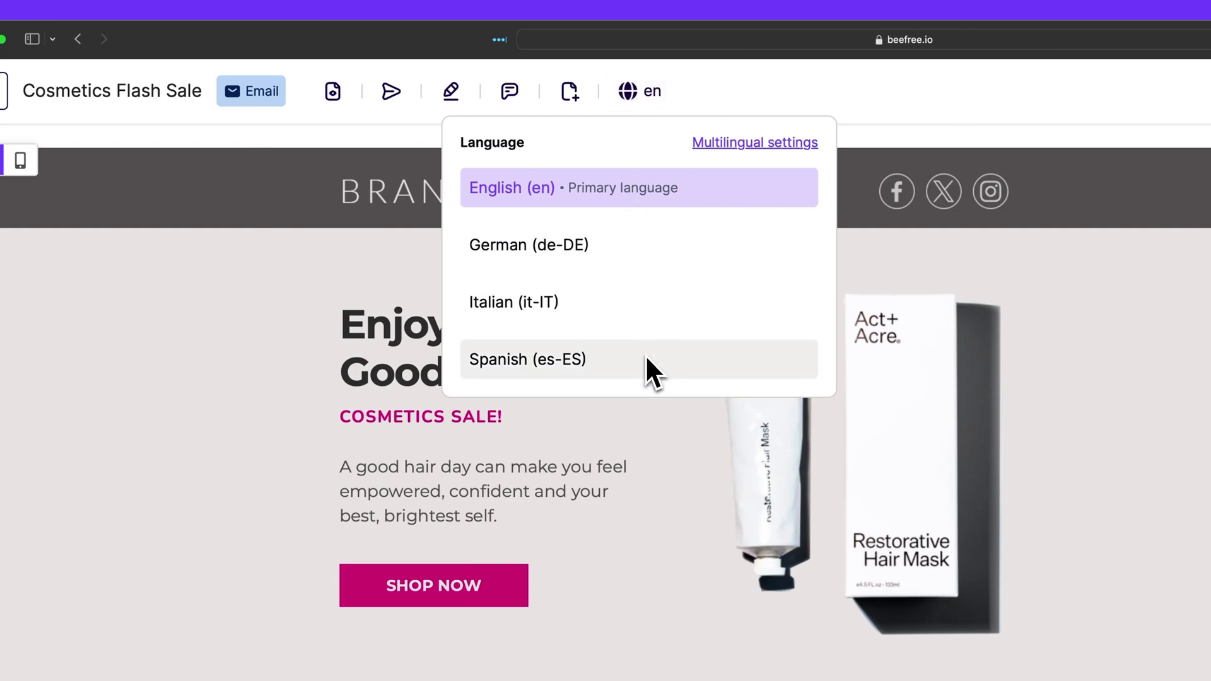
click(755, 144)
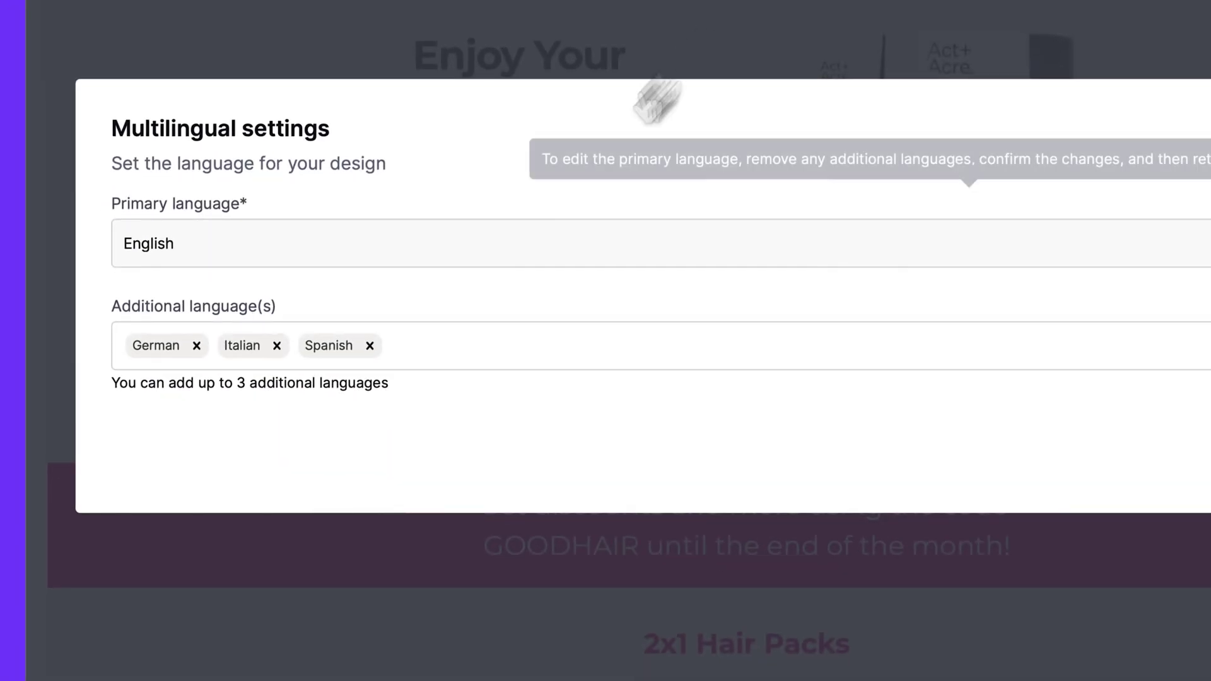
Remove Spanish, Italian and German so only English remains, and save.
click(373, 345)
click(277, 346)
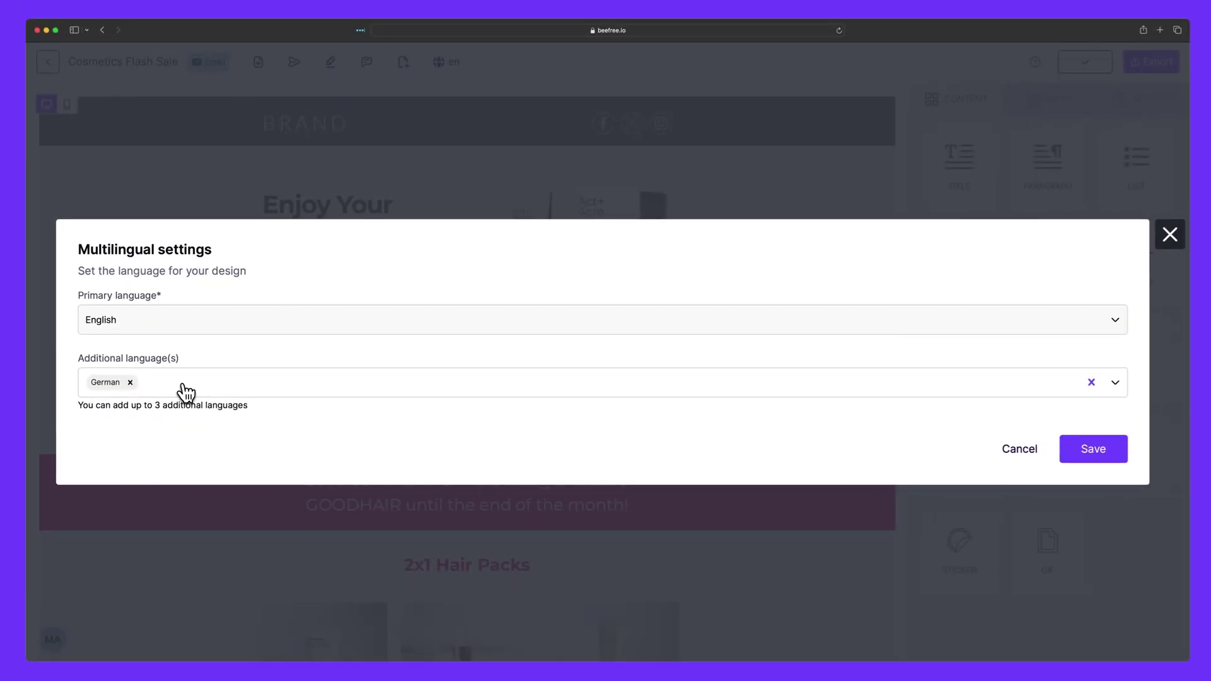
mouse_move(265, 243)
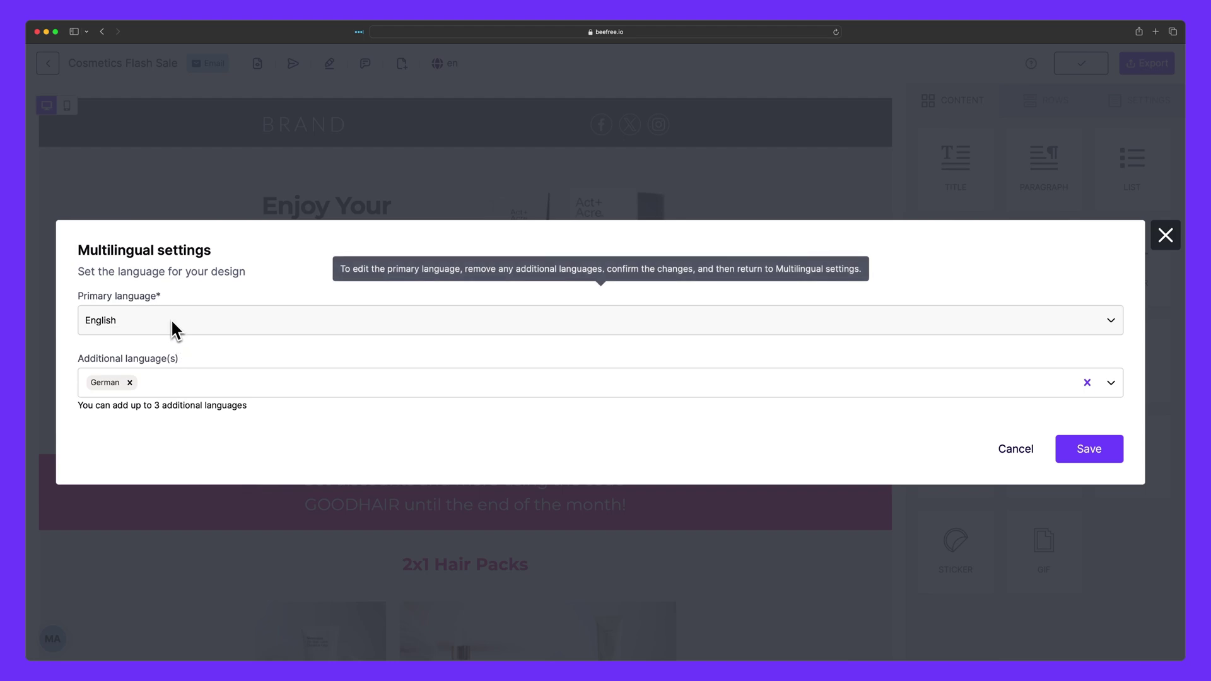
click(129, 383)
click(1075, 458)
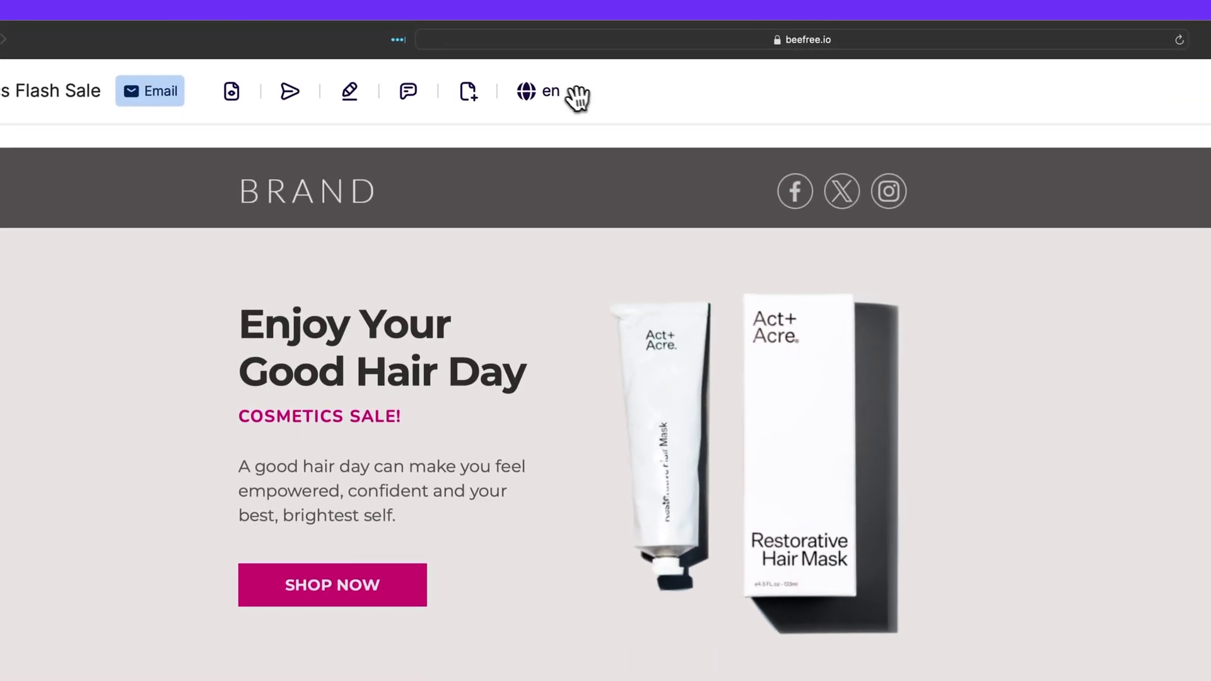
Confirm only English is listed, then bring up the primary language choices again.
click(547, 92)
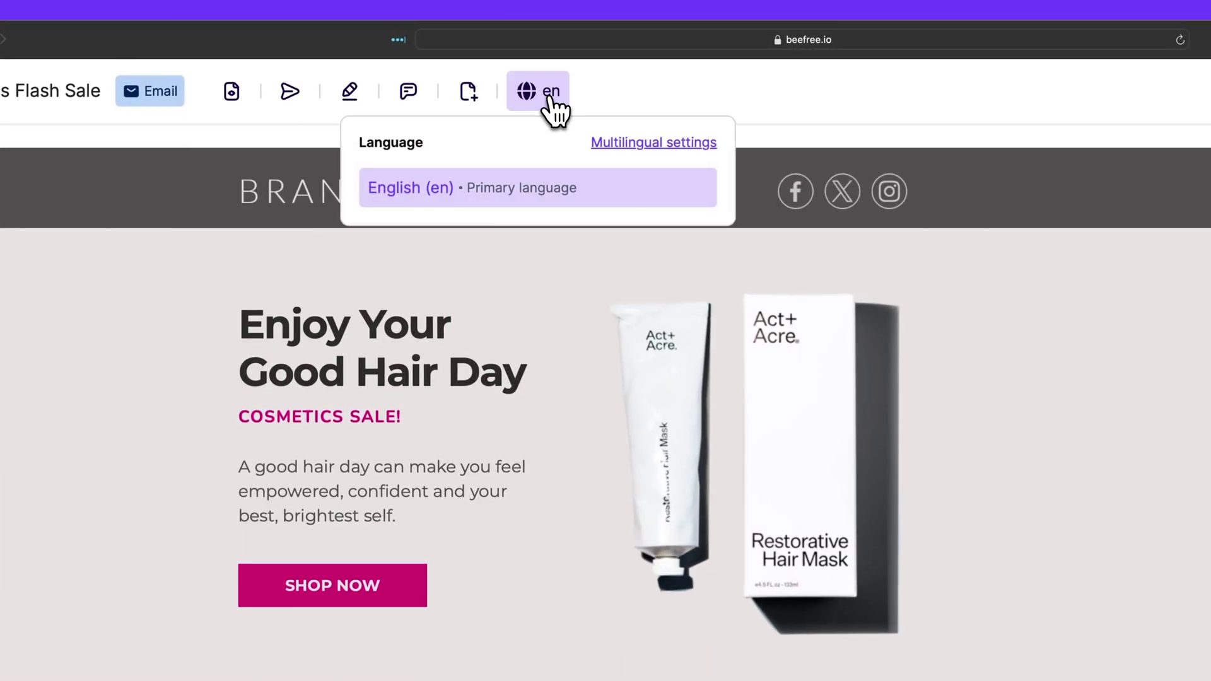
click(660, 151)
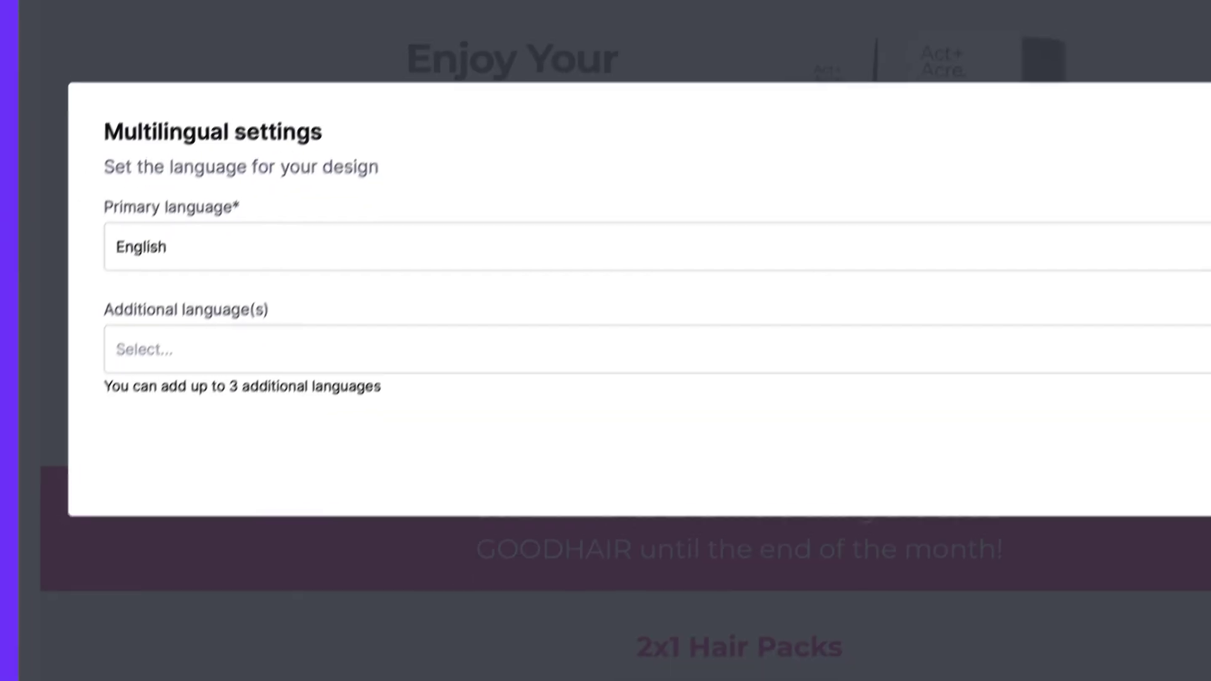
click(382, 246)
scroll(319, 365, down, 10)
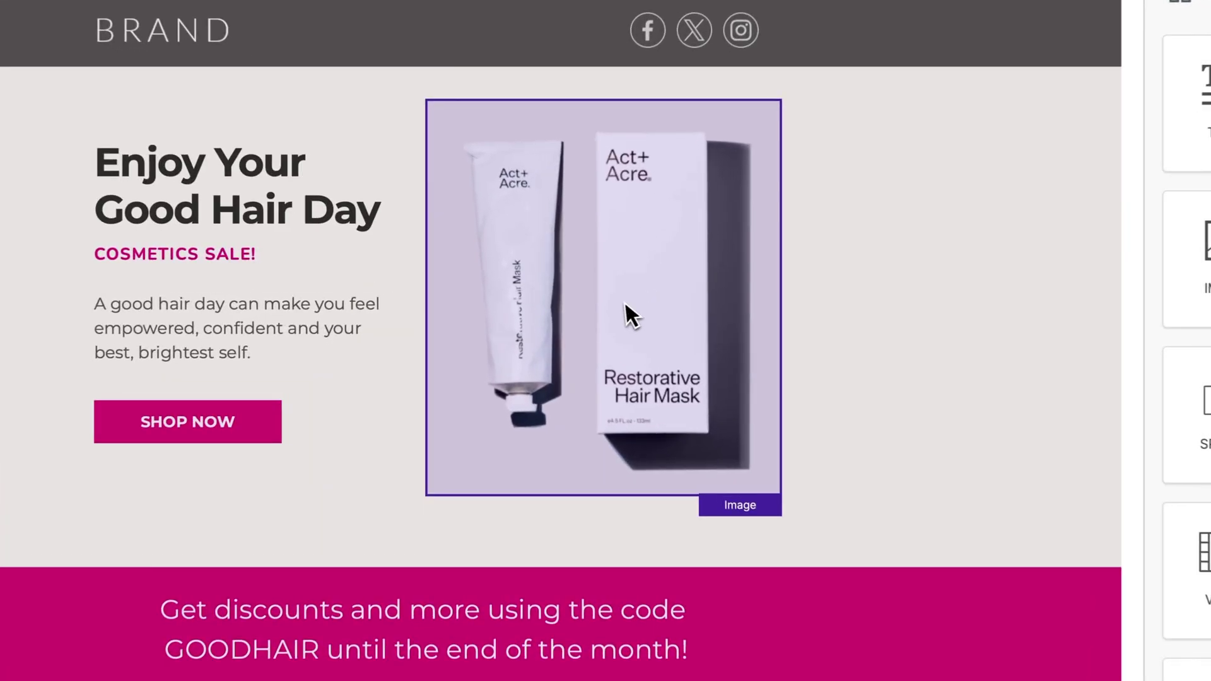
Delete the hair-mask product image from the hero section.
click(620, 309)
click(725, 523)
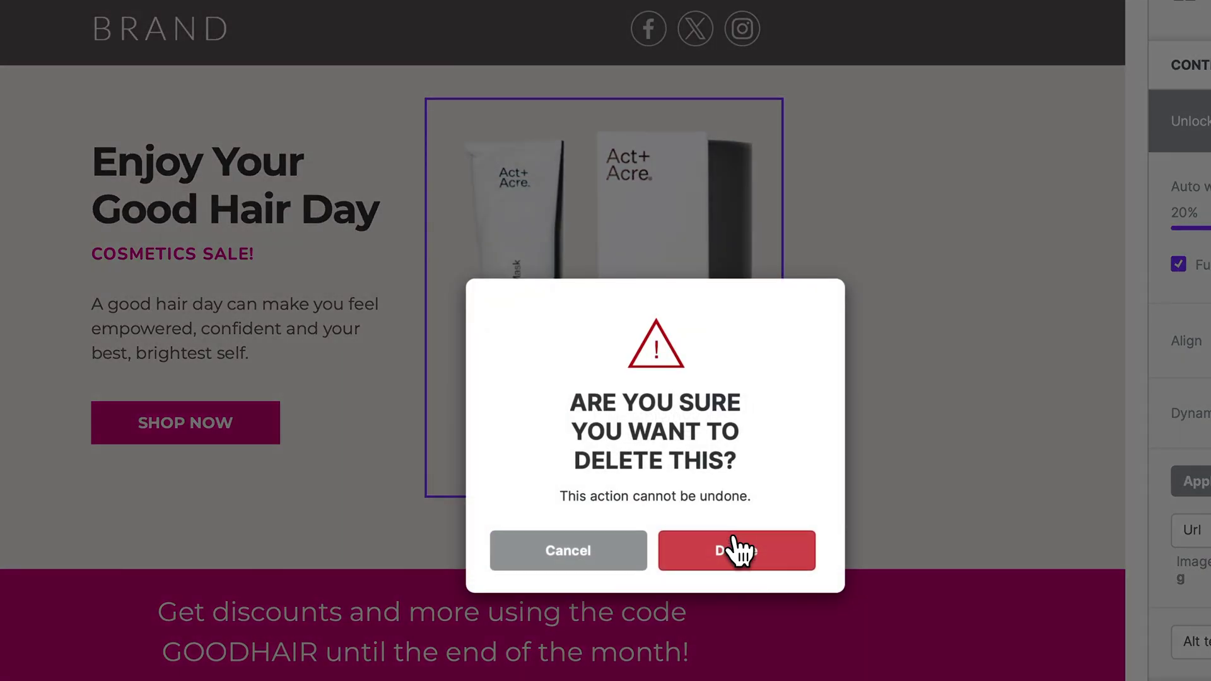
click(739, 550)
Switch the editor to the German (de-DE) version of the email.
scroll(736, 641, down, 5)
scroll(735, 565, up, 6)
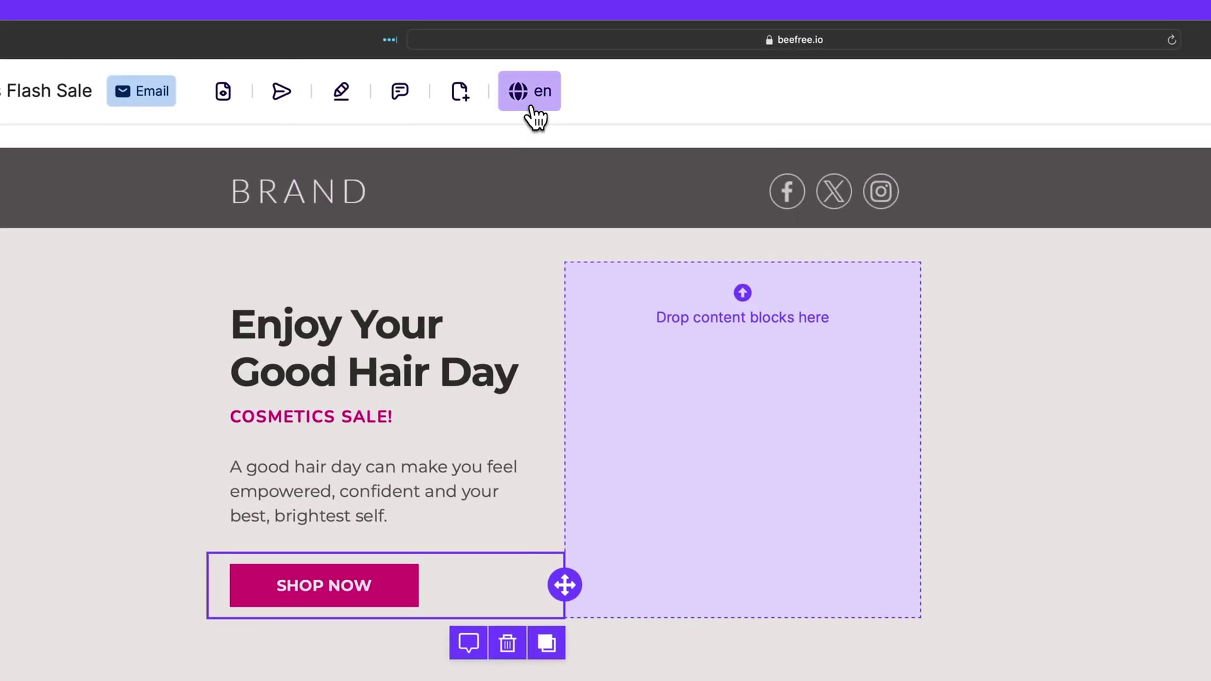
click(482, 46)
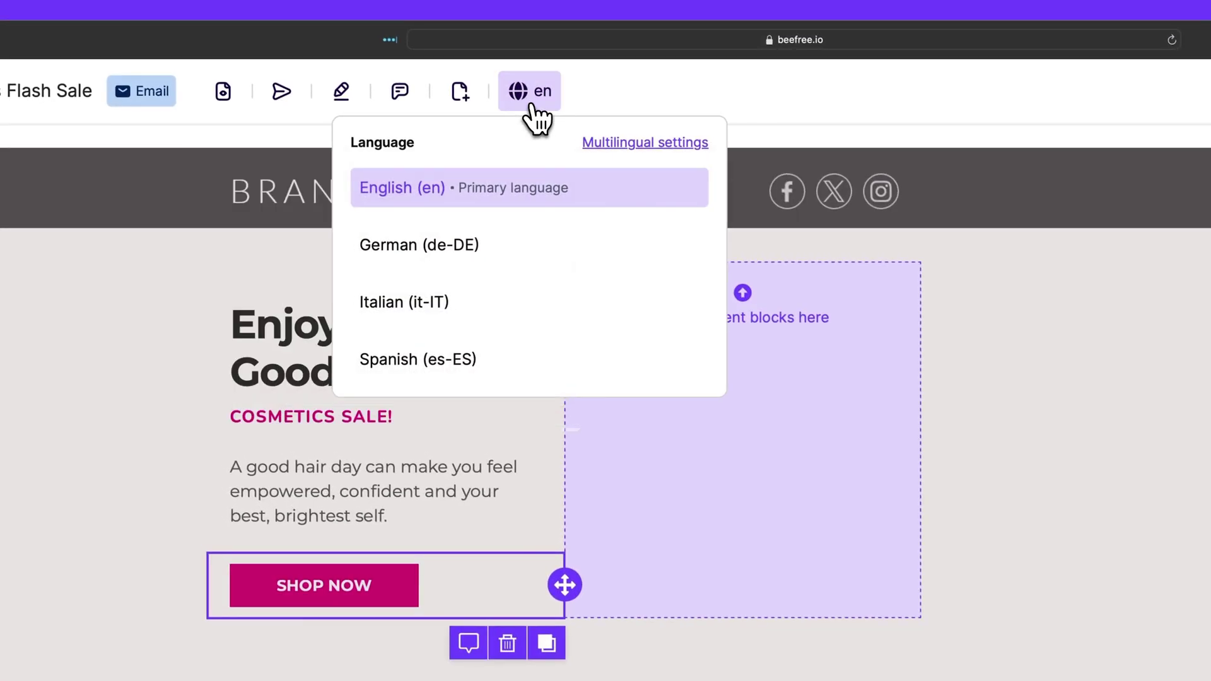
click(483, 193)
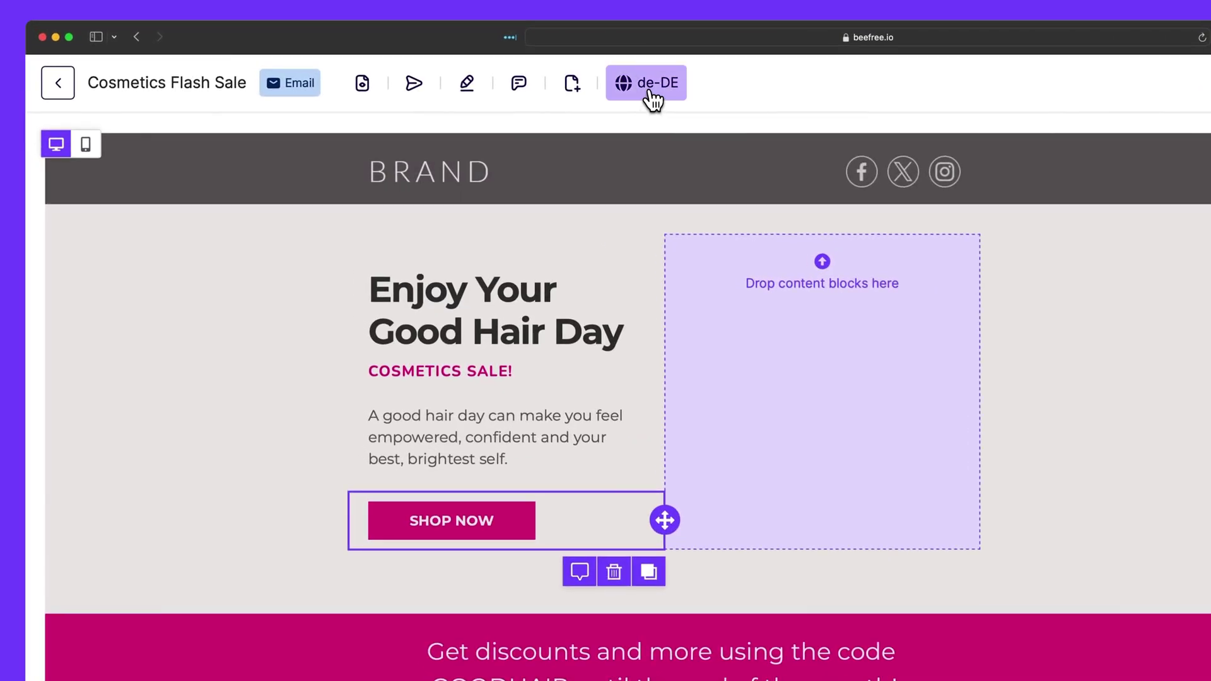
In the English version, change the SHOP NOW button label to VISIT OUR STORE.
click(458, 66)
click(636, 172)
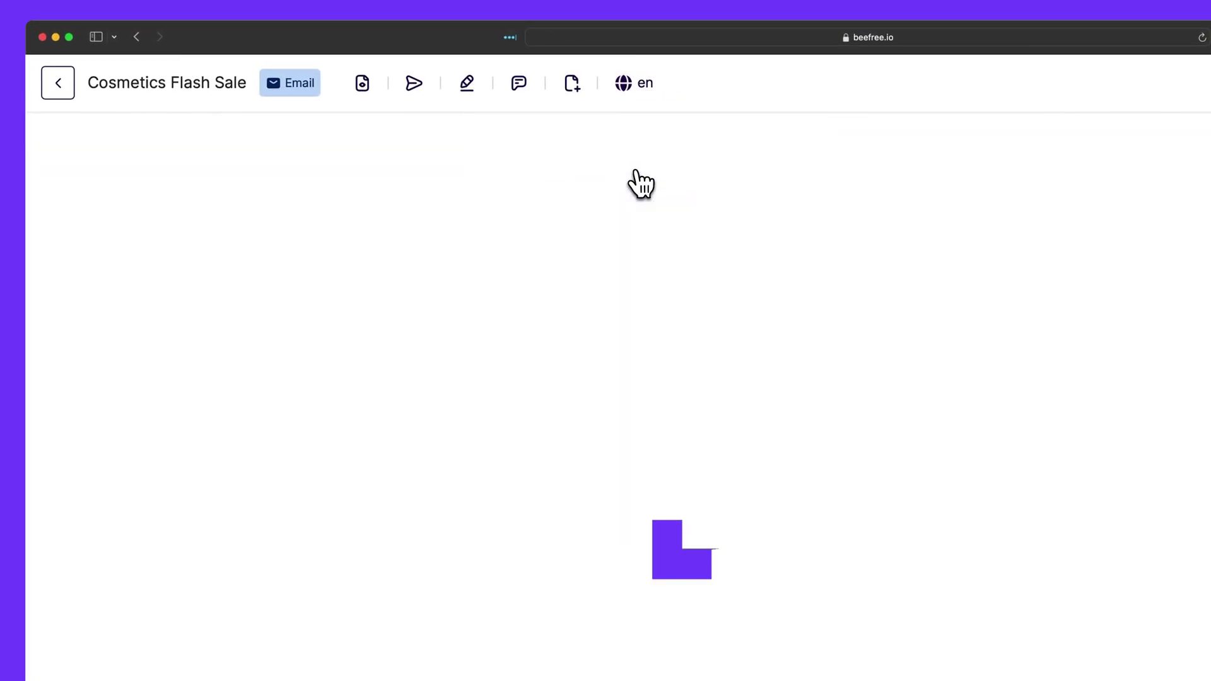
triple_click(465, 521)
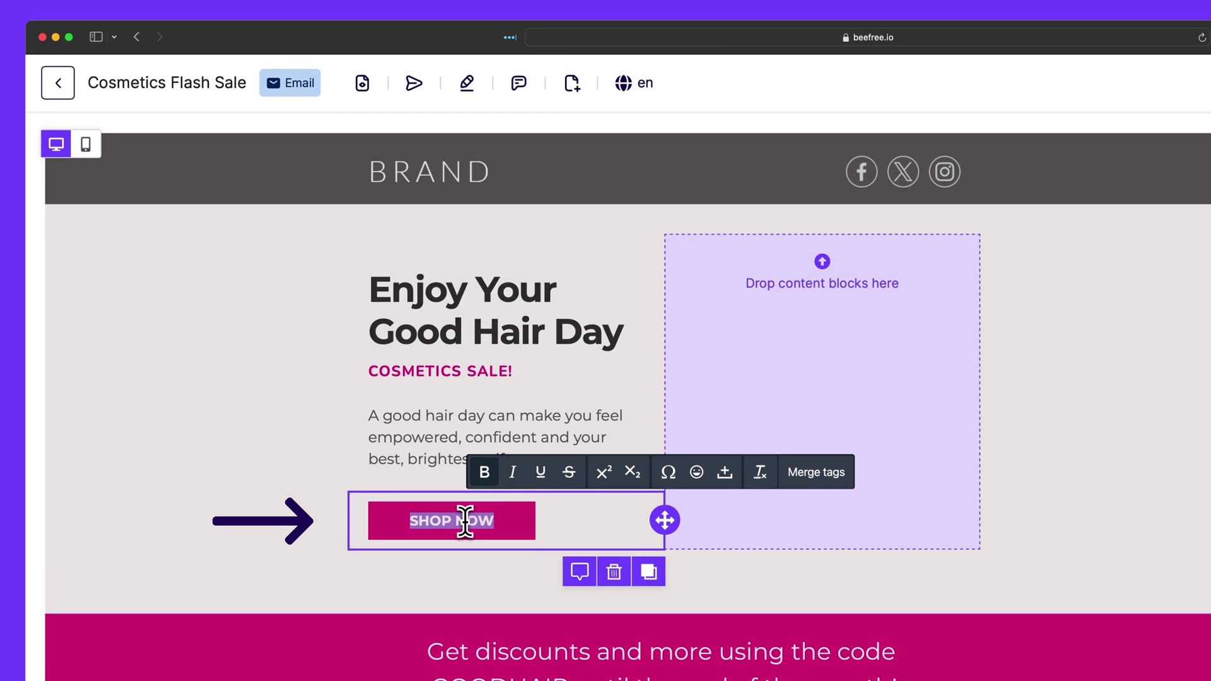
text(VISIT OUR STORE)
click(1123, 441)
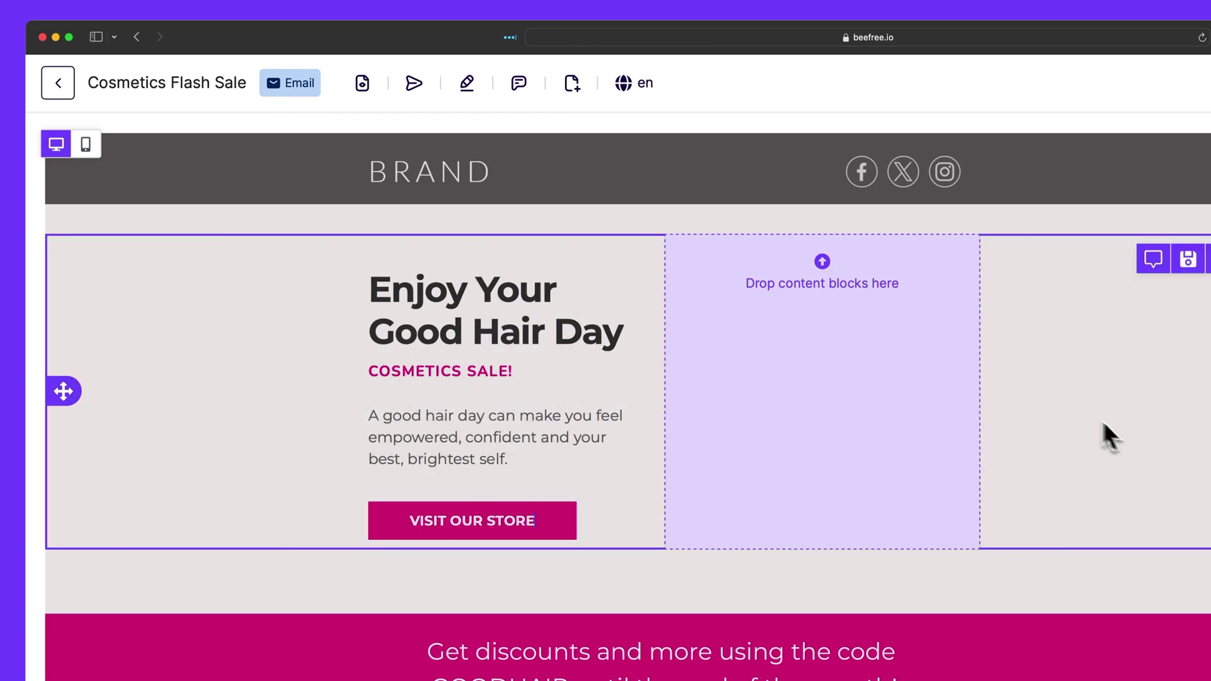
In the German version, paste the new button label and make GESCHÄFT bold.
click(634, 83)
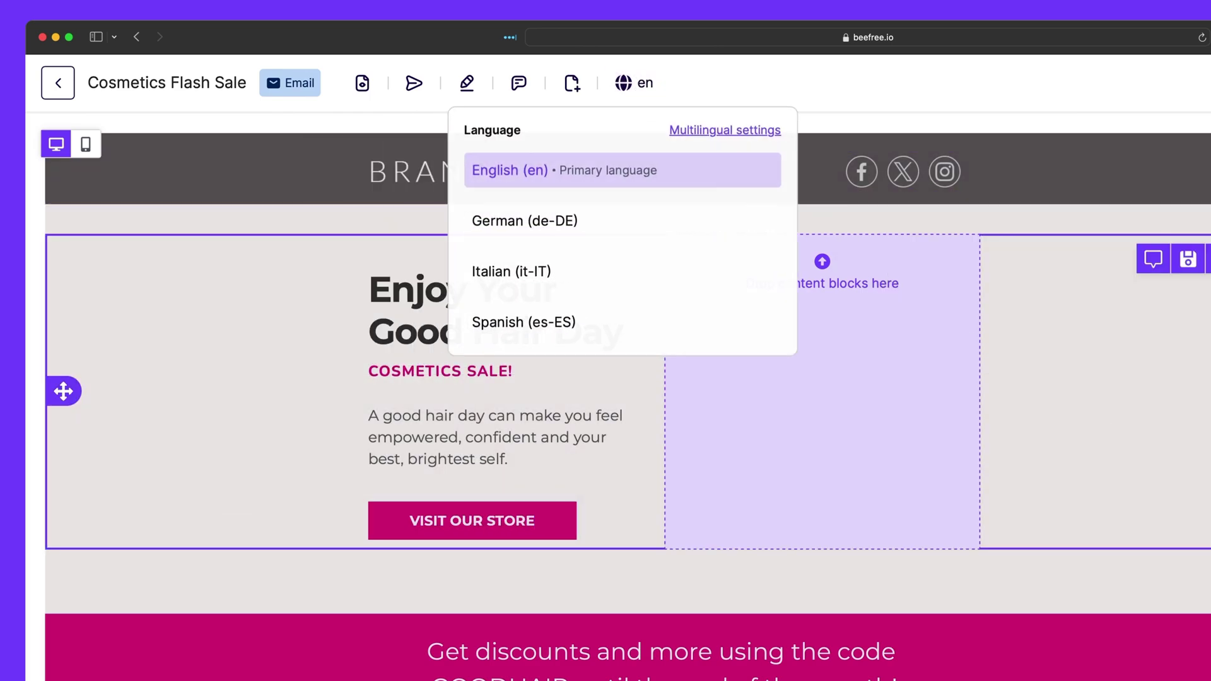
click(600, 230)
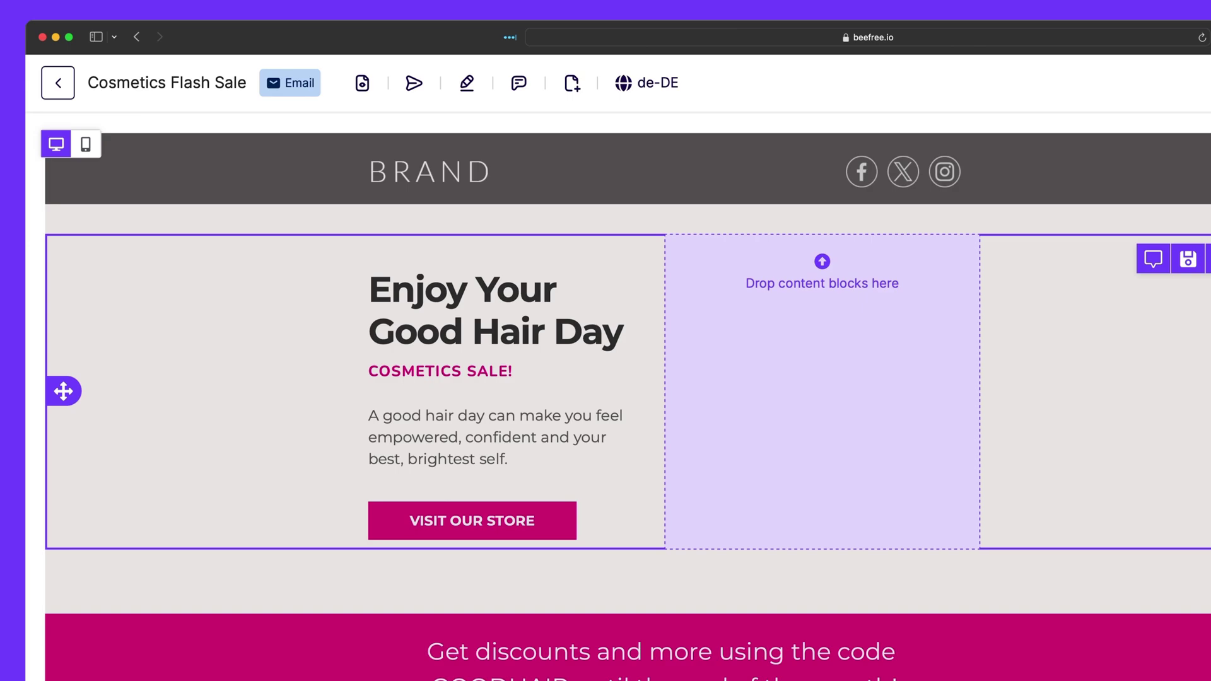
triple_click(516, 523)
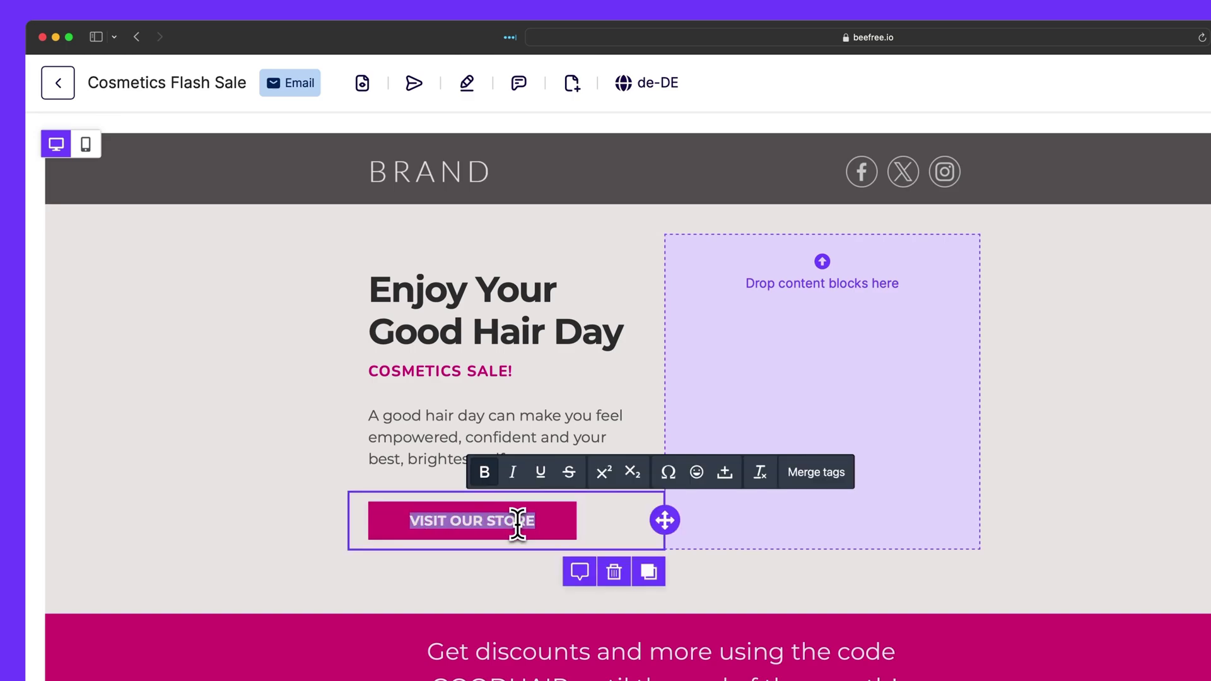
text(GESCHÄFT)
double_click(424, 533)
key(super+b)
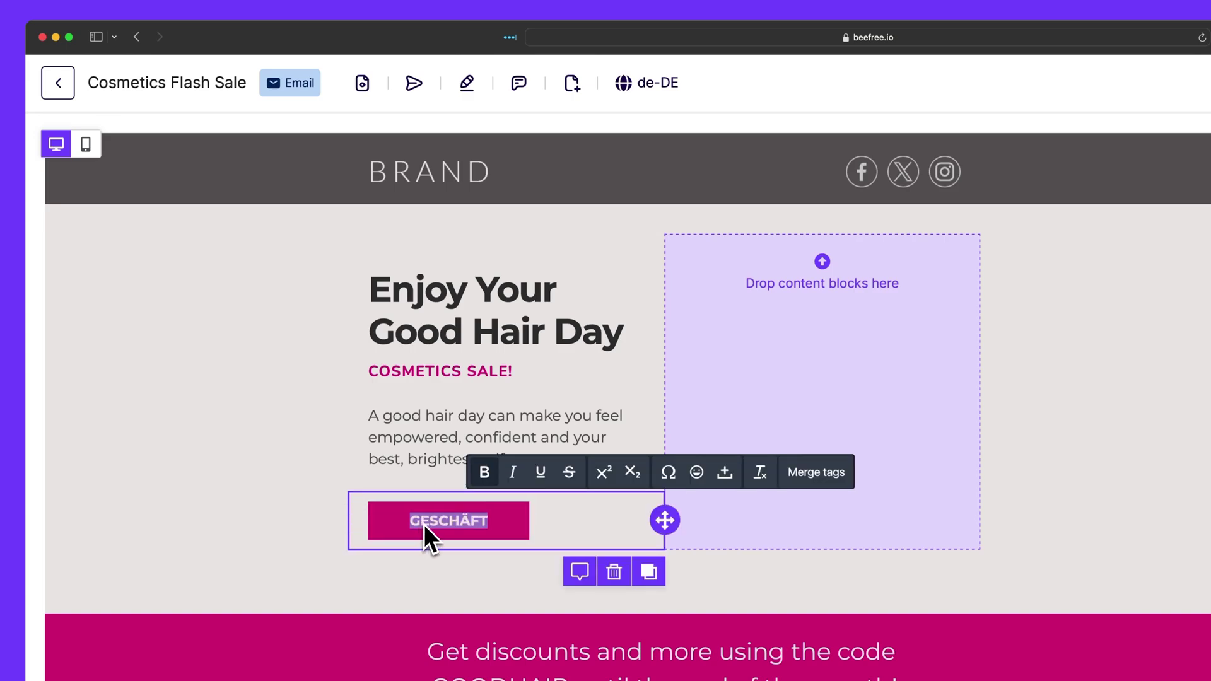
click(1091, 524)
In the Italian version, change the button label to NEGOZIO in bold.
click(654, 85)
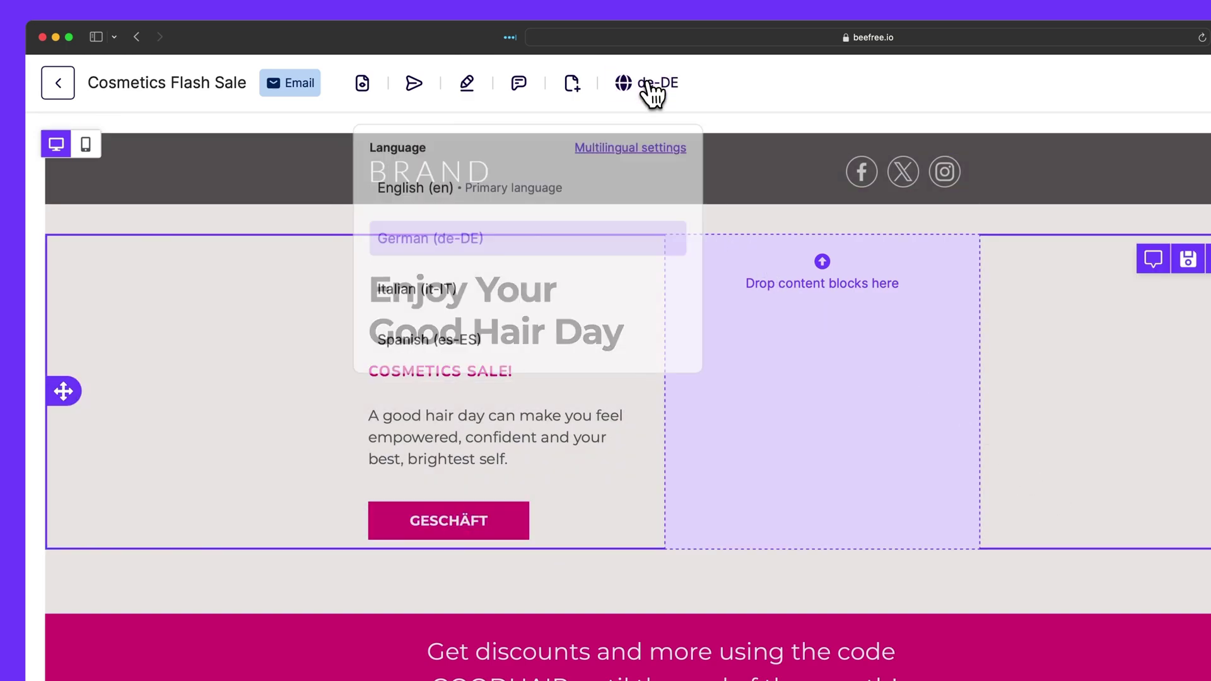
click(603, 270)
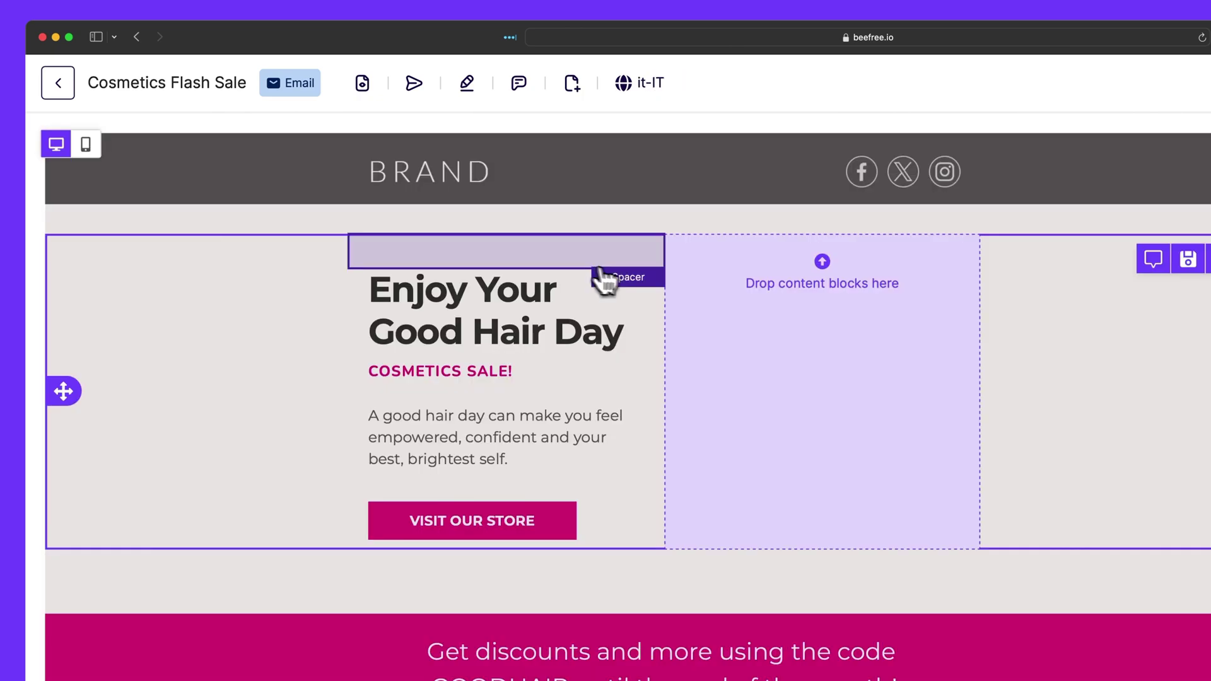
click(541, 524)
triple_click(495, 521)
text(NEGOZIO)
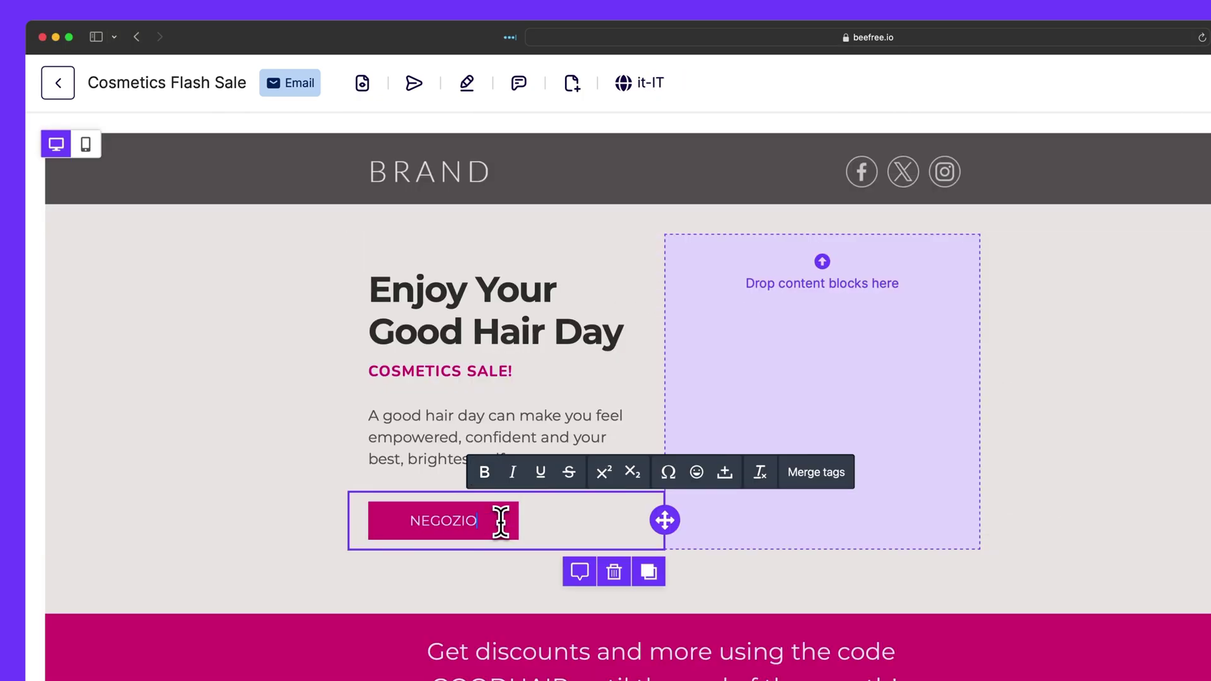
key(super+a)
key(super+b)
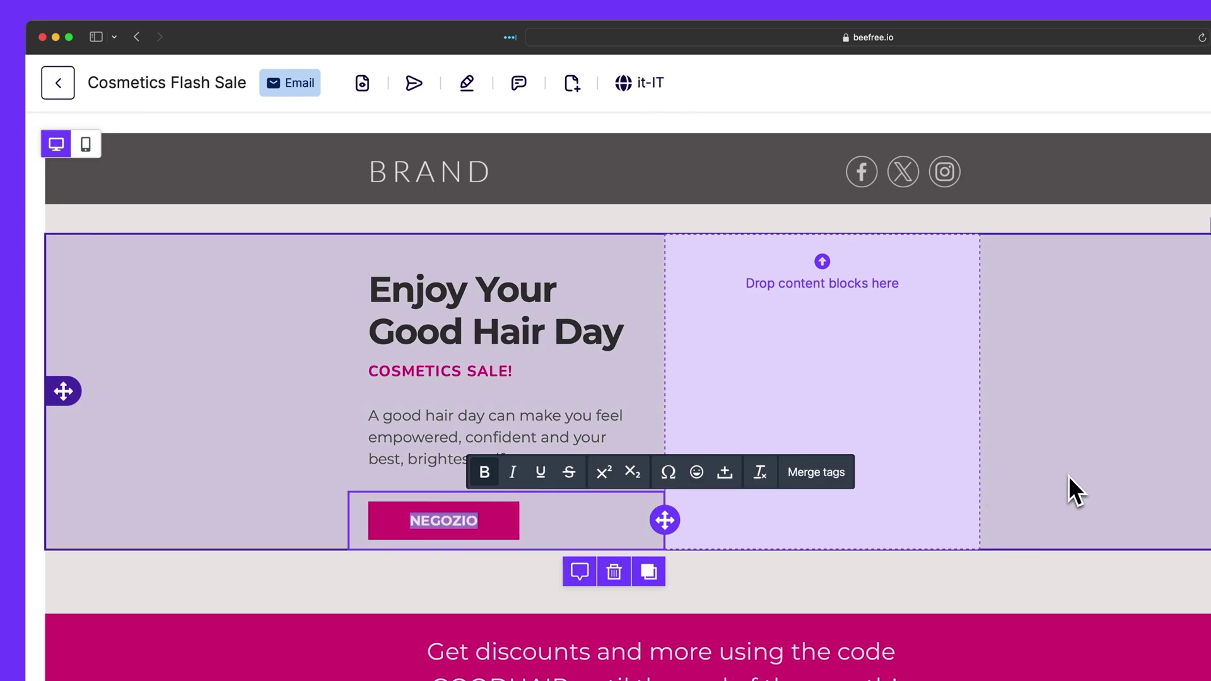
click(1069, 476)
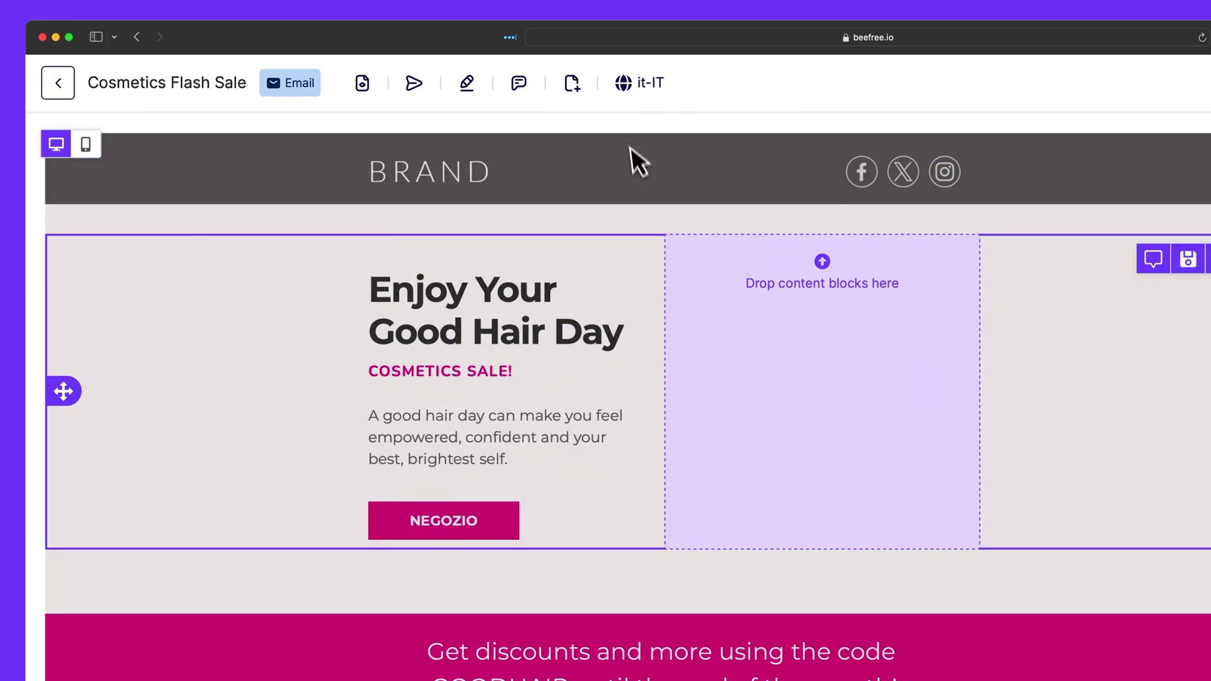
In the Spanish version, change the button label to COMERCIO in bold.
click(638, 84)
click(606, 323)
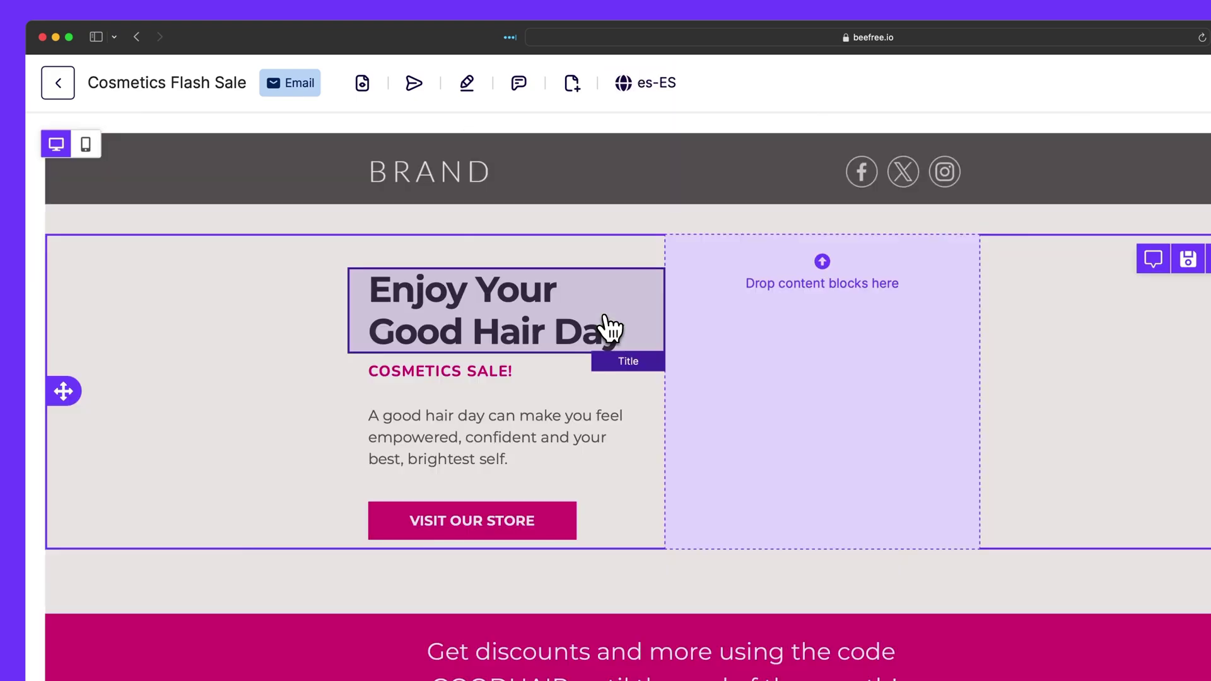
click(527, 523)
triple_click(522, 519)
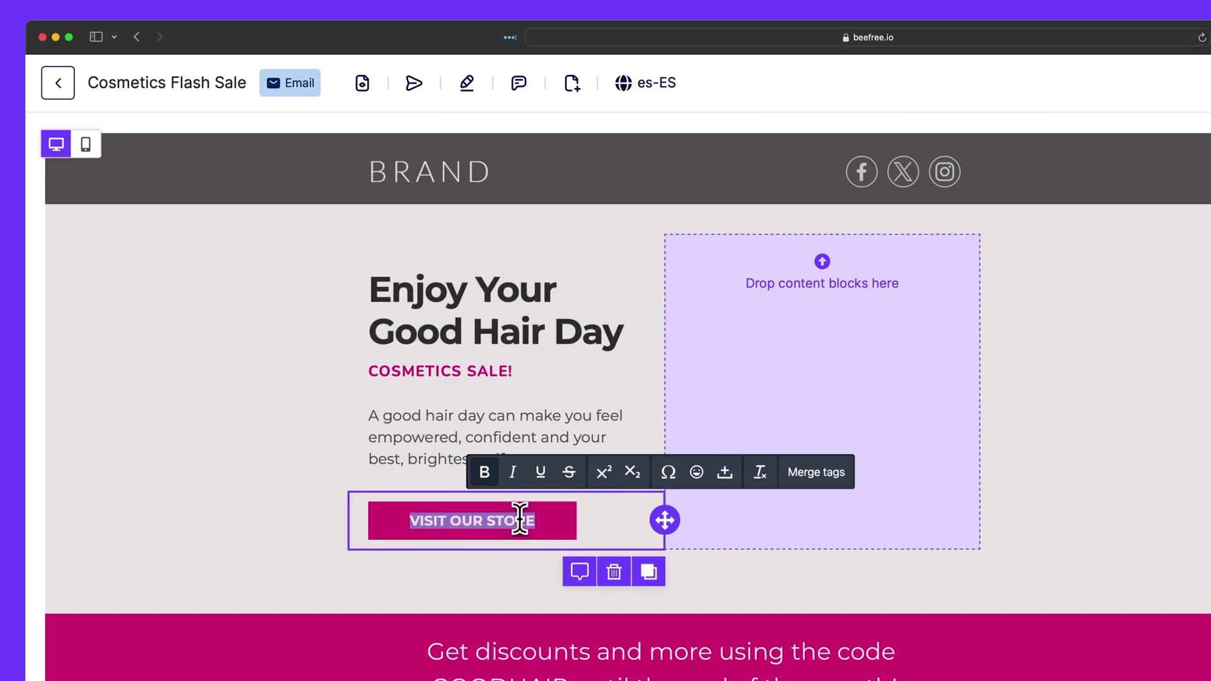
text(COMERCIO)
key(super+a)
key(super+b)
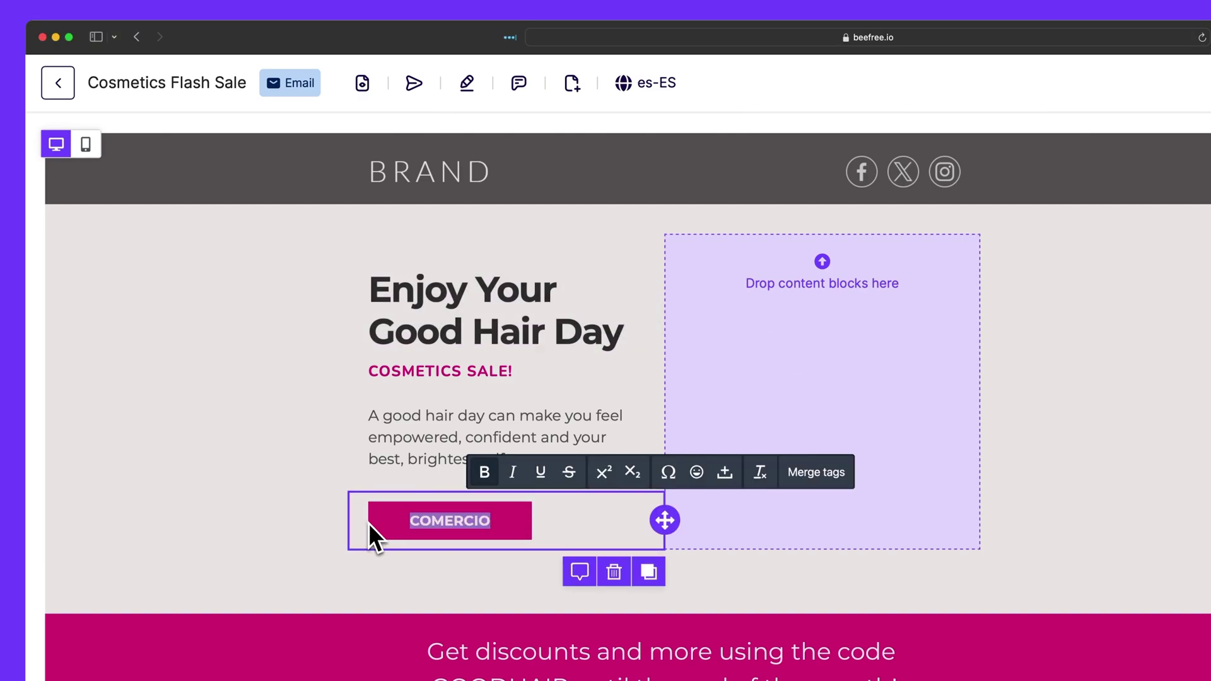
click(1075, 482)
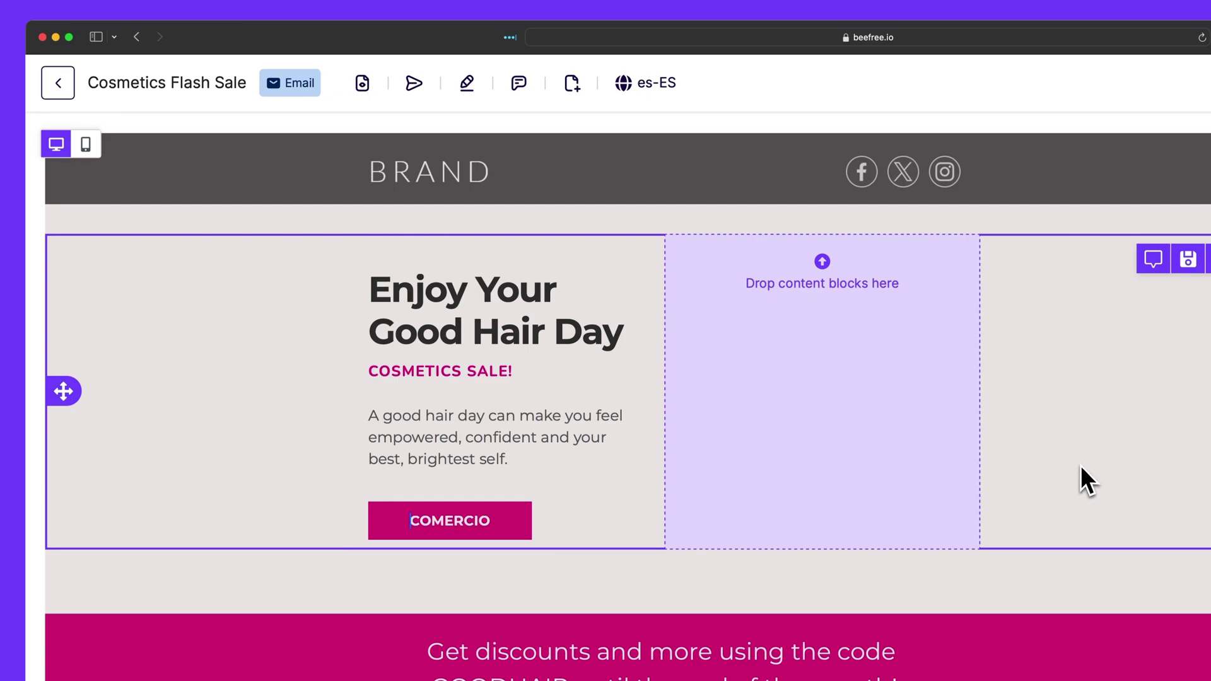
Change the English button label to BUY NOW, then view the Italian version to compare.
click(659, 85)
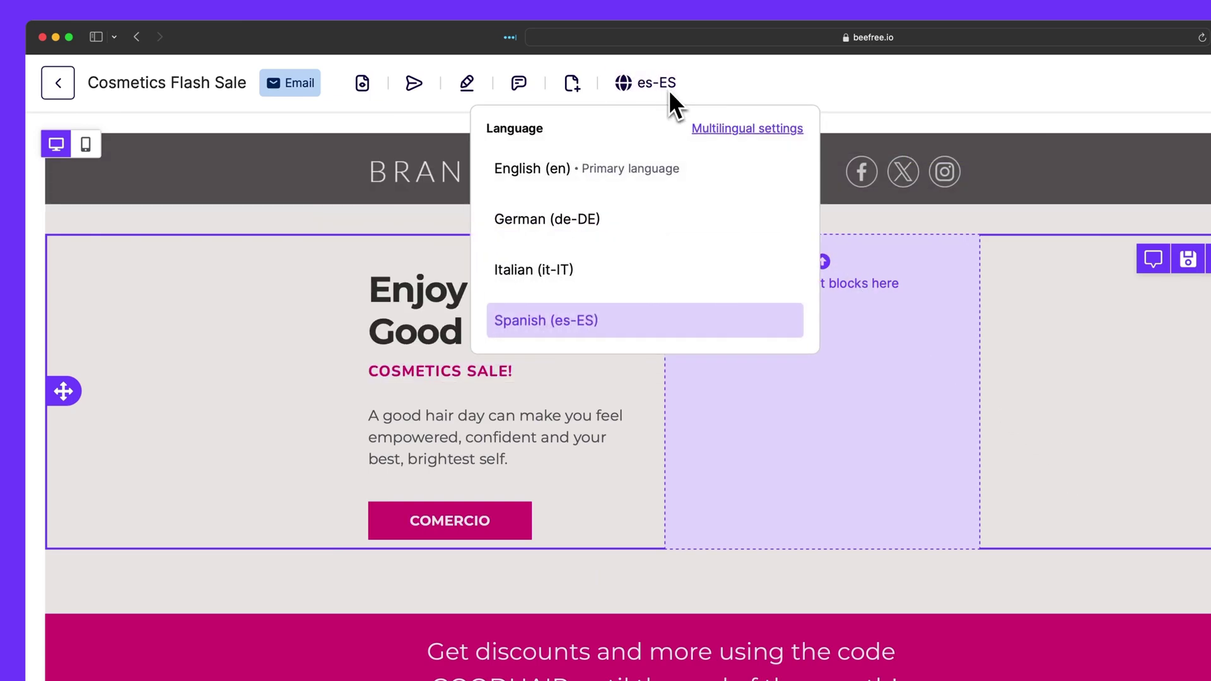
click(643, 180)
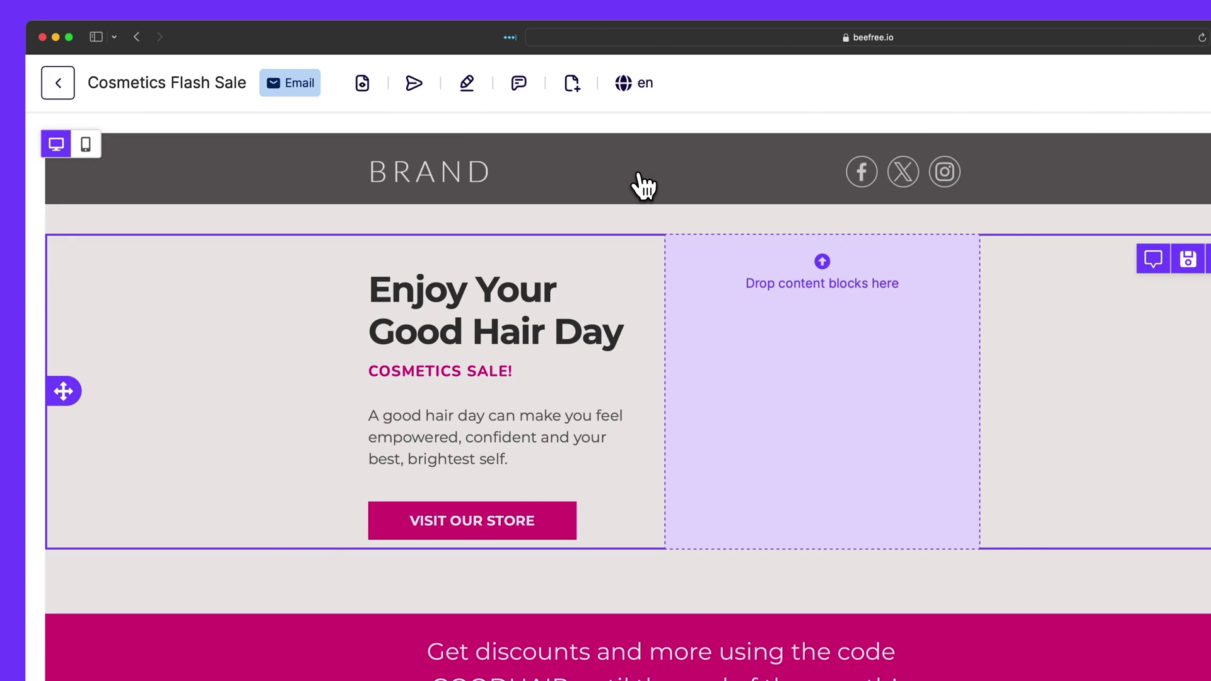
triple_click(486, 516)
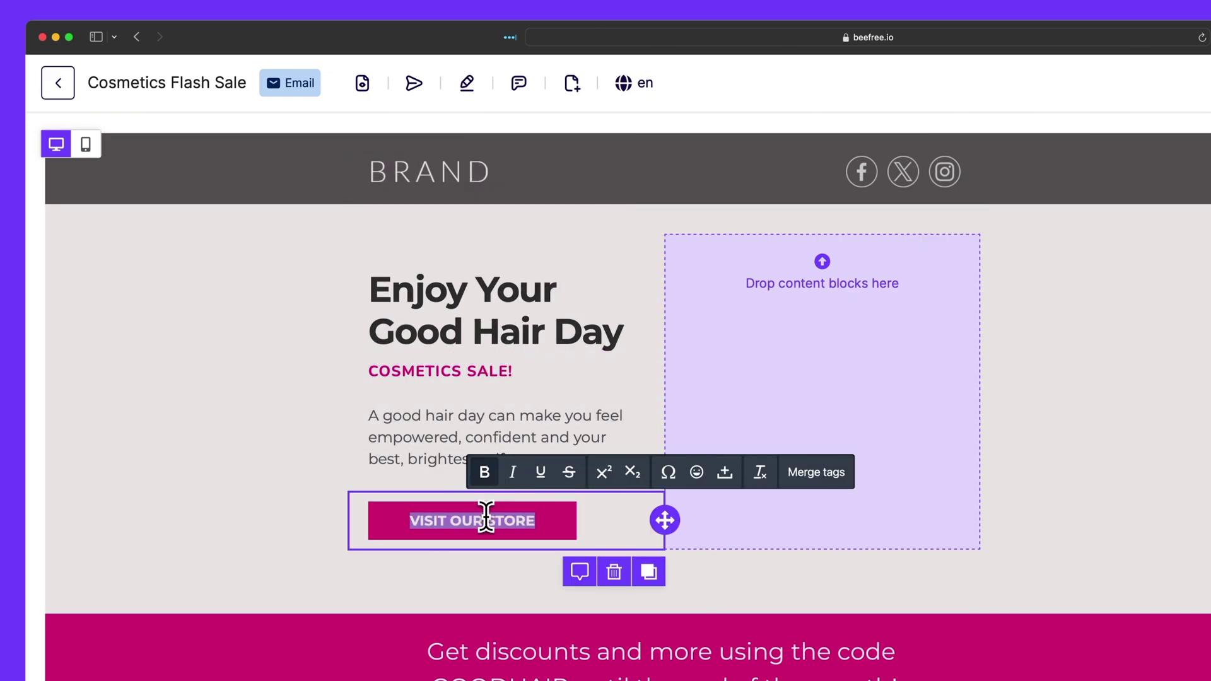
text(BUY NOW)
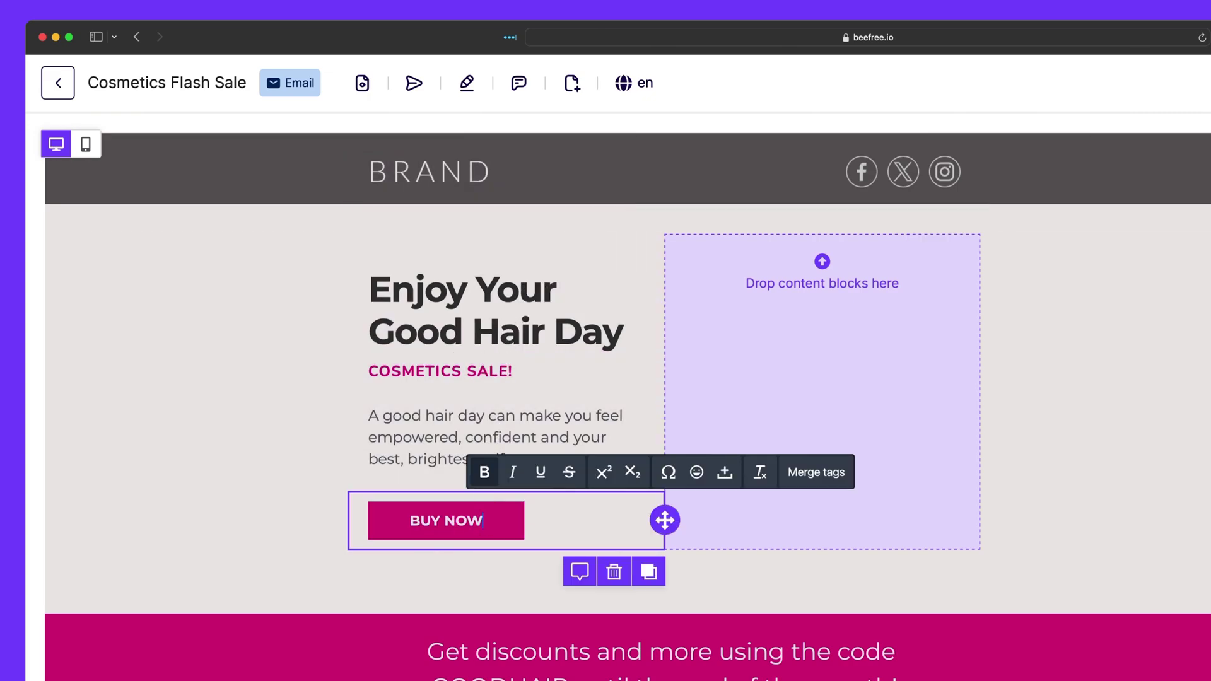
click(637, 95)
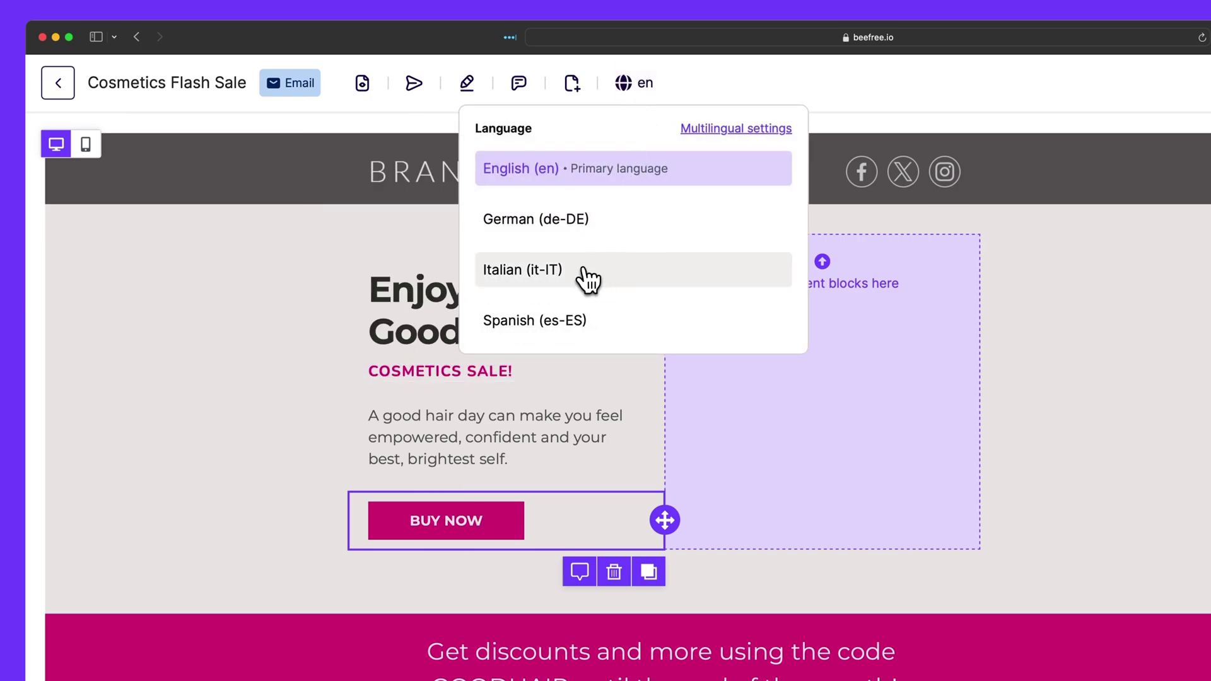
click(588, 280)
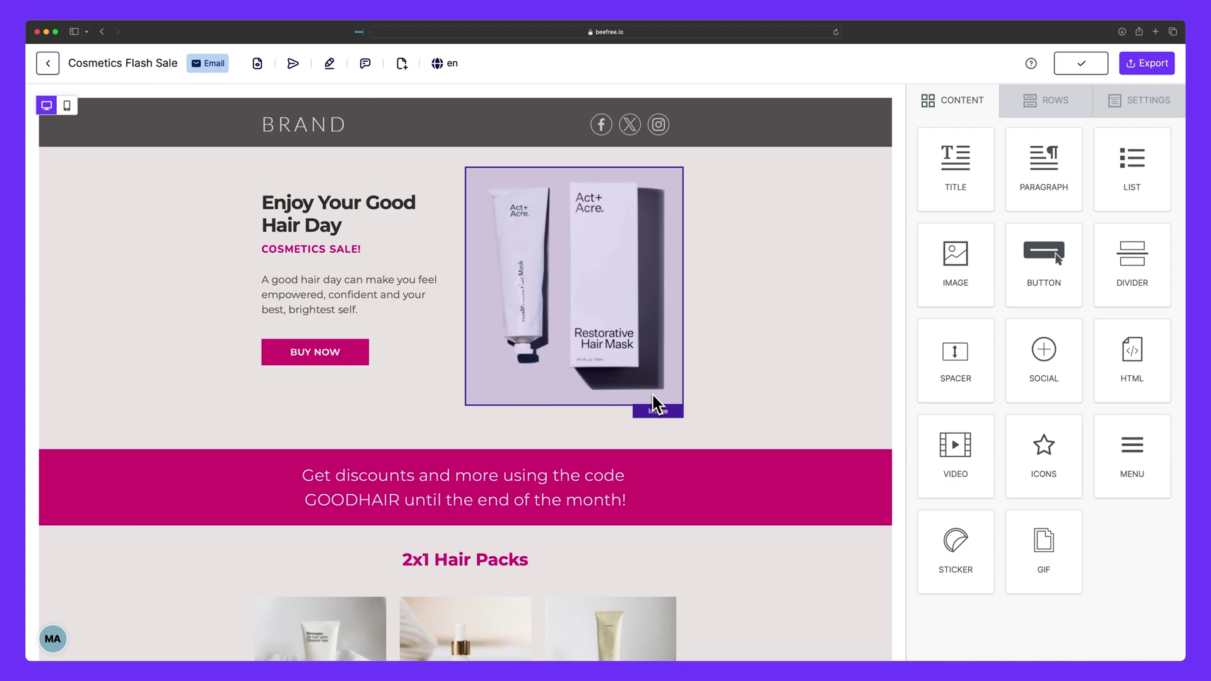
click(264, 71)
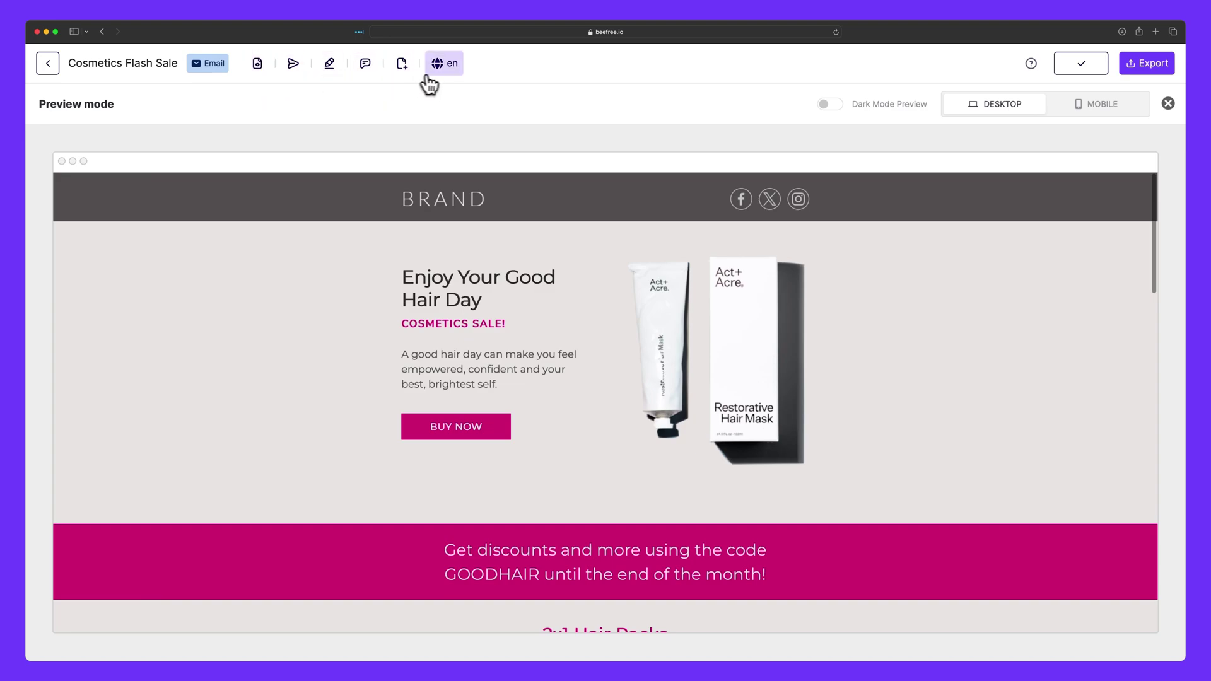
click(448, 81)
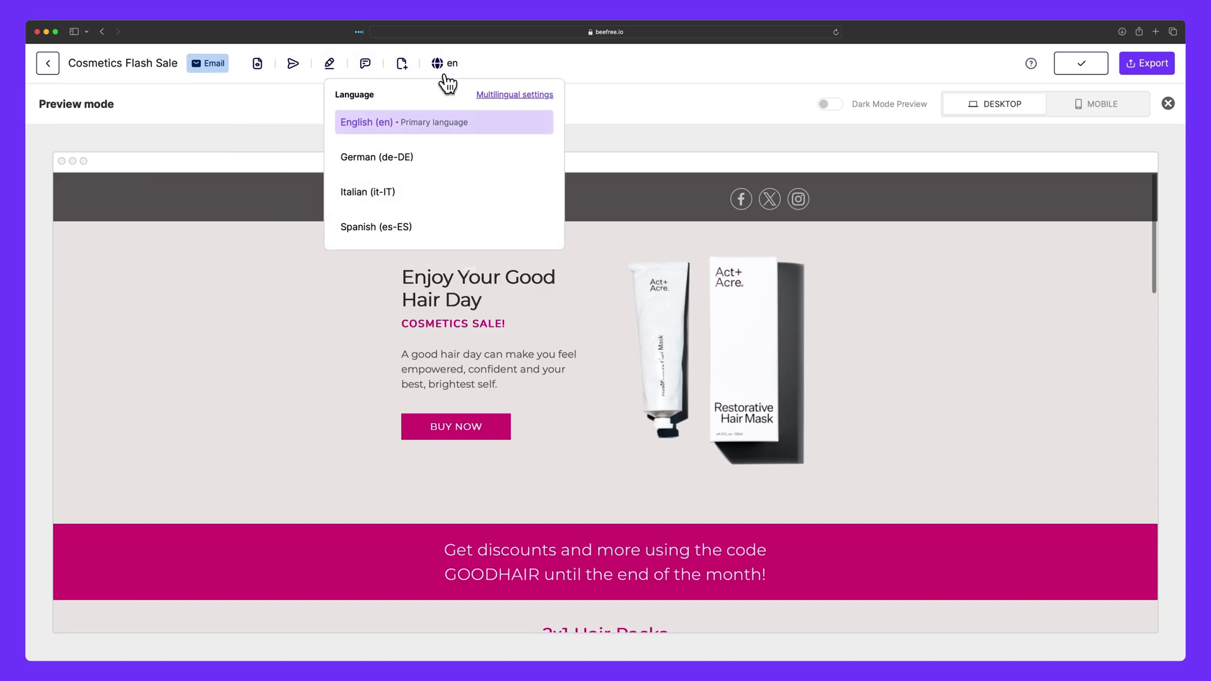
click(441, 162)
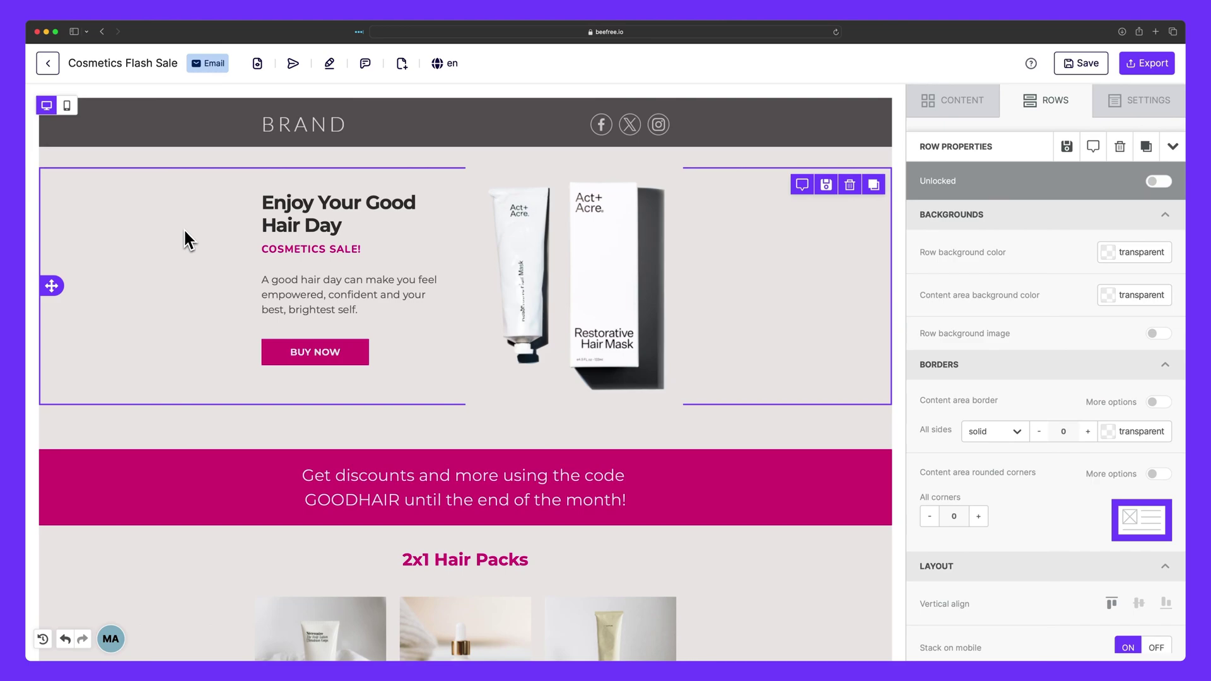
Leave the editor for the email's details page showing the German preview.
click(329, 65)
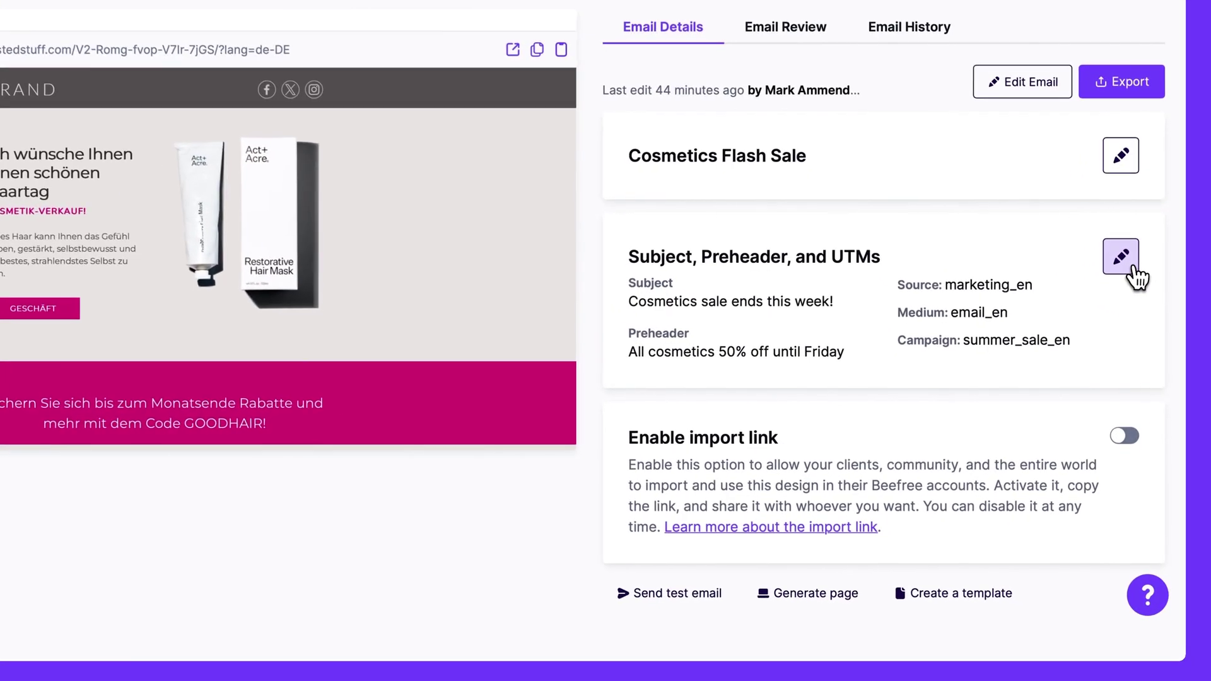
Open the subject, preheader and UTMs for editing and preview the Italian (it-IT) version.
click(1134, 342)
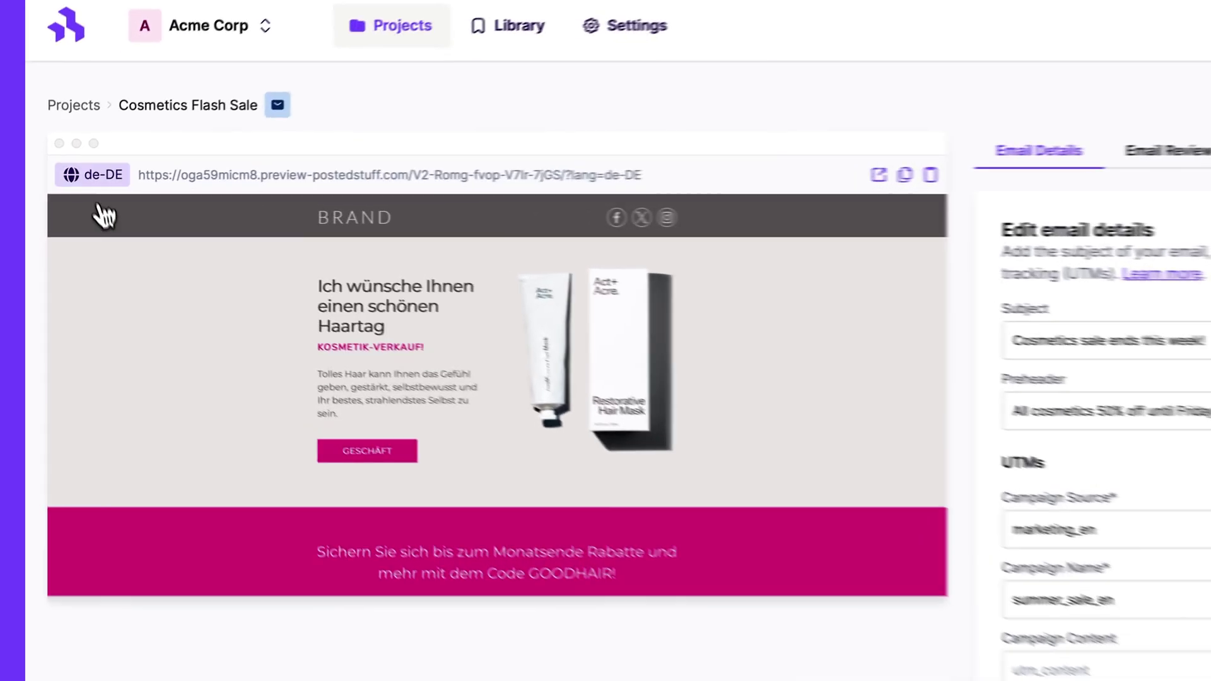
click(77, 182)
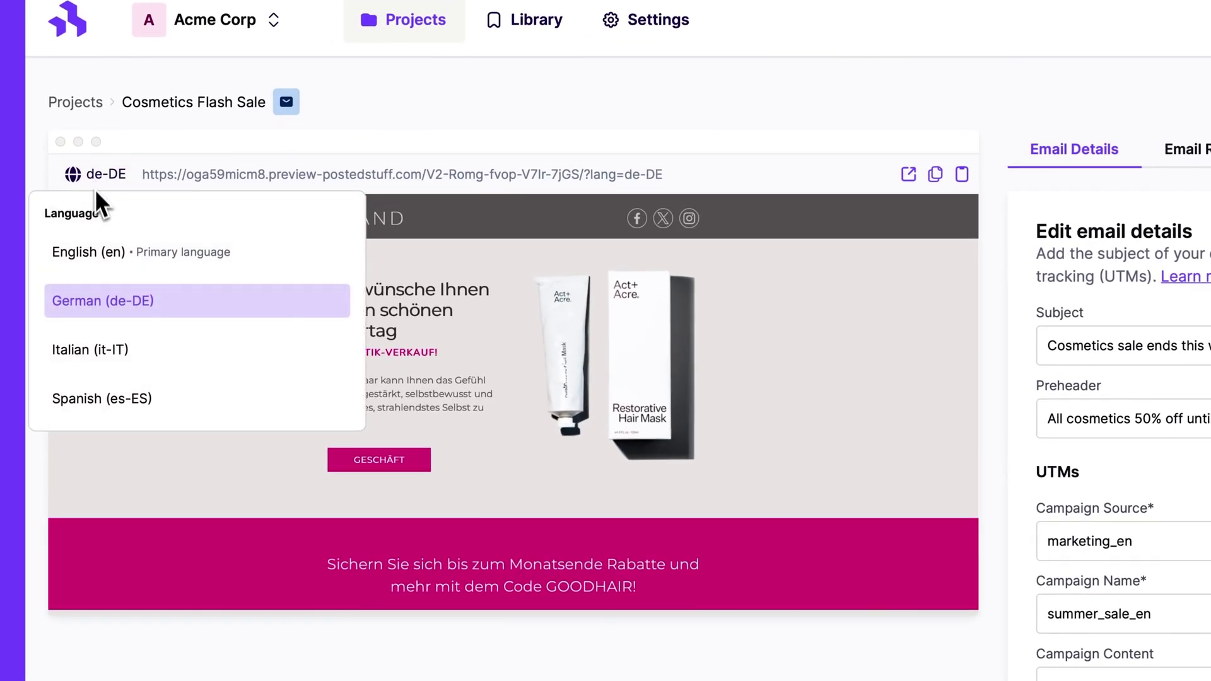
click(116, 355)
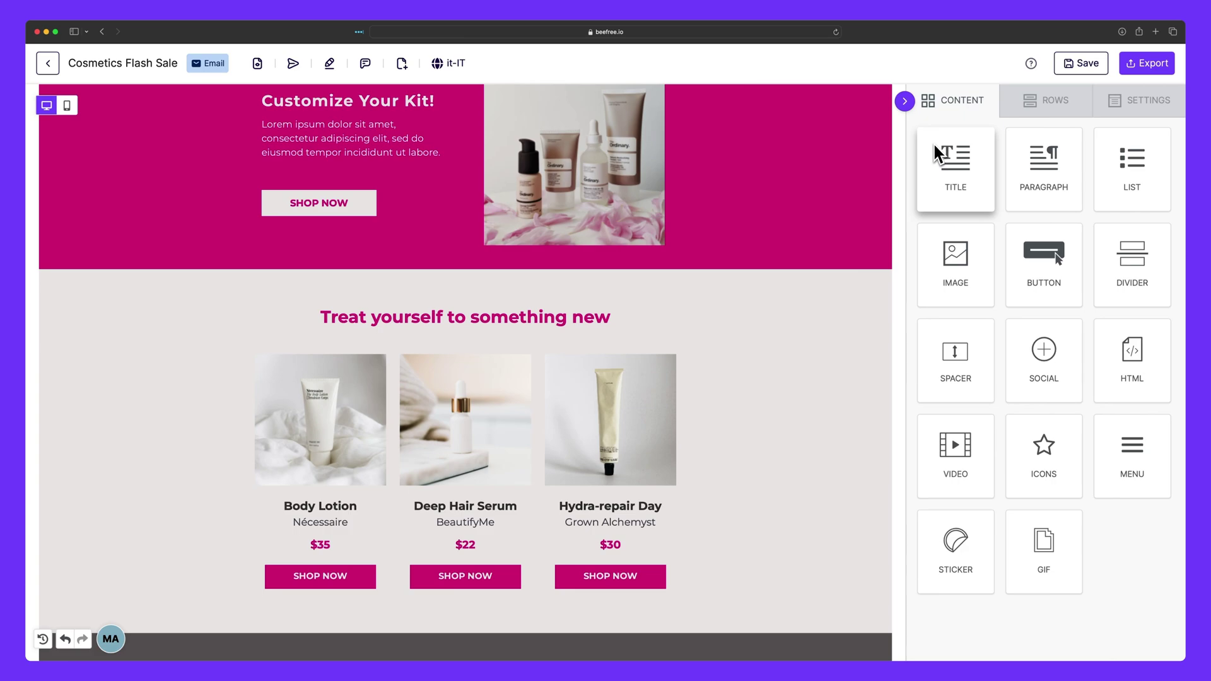
Use Write with AI to turn 'Treat yourself to something new' into 'Viziati con qualcosa di nuovo'.
click(622, 317)
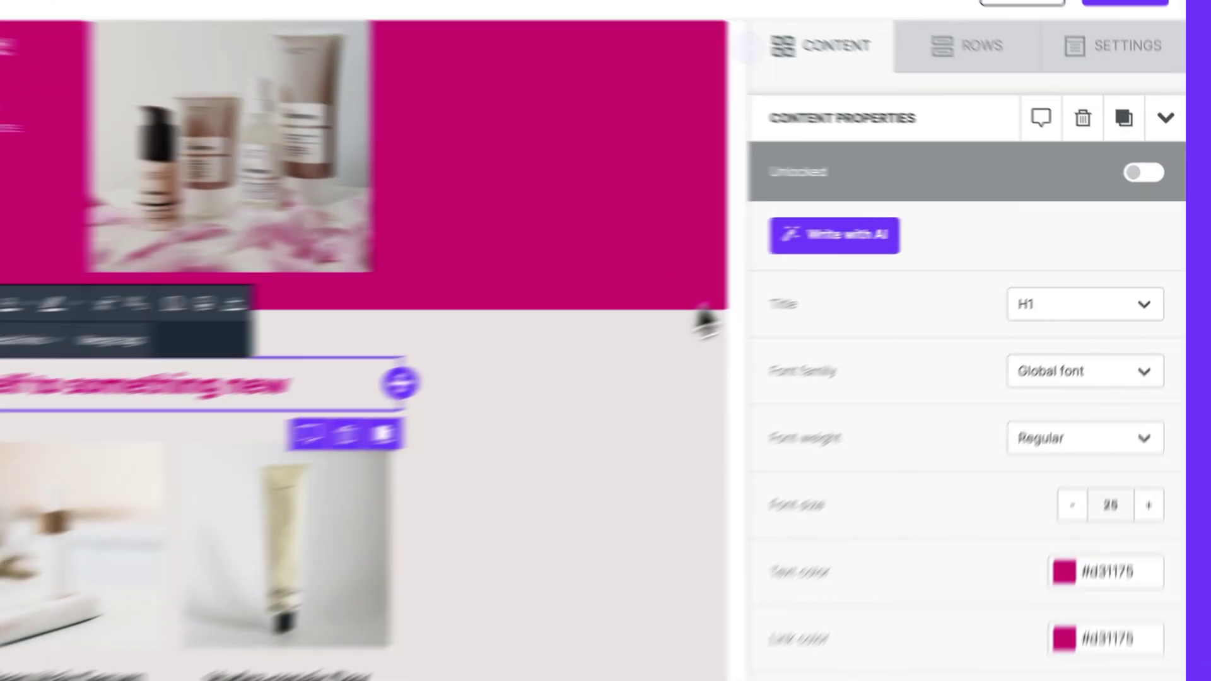
click(834, 235)
click(498, 533)
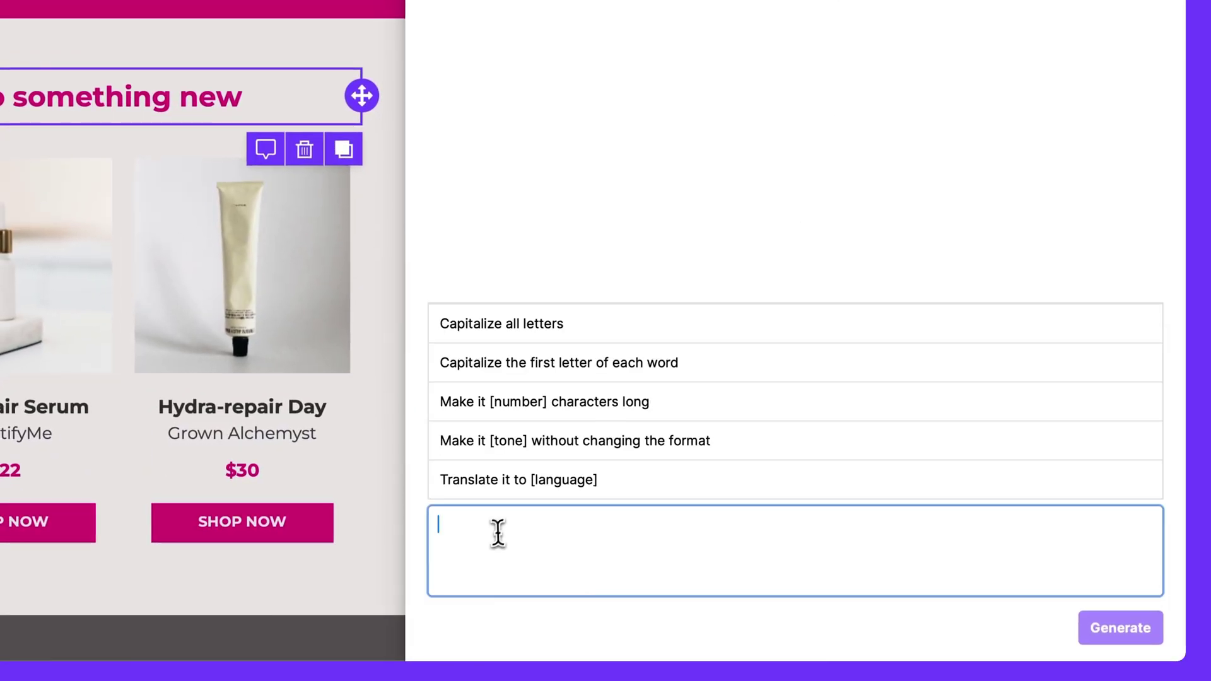
click(502, 495)
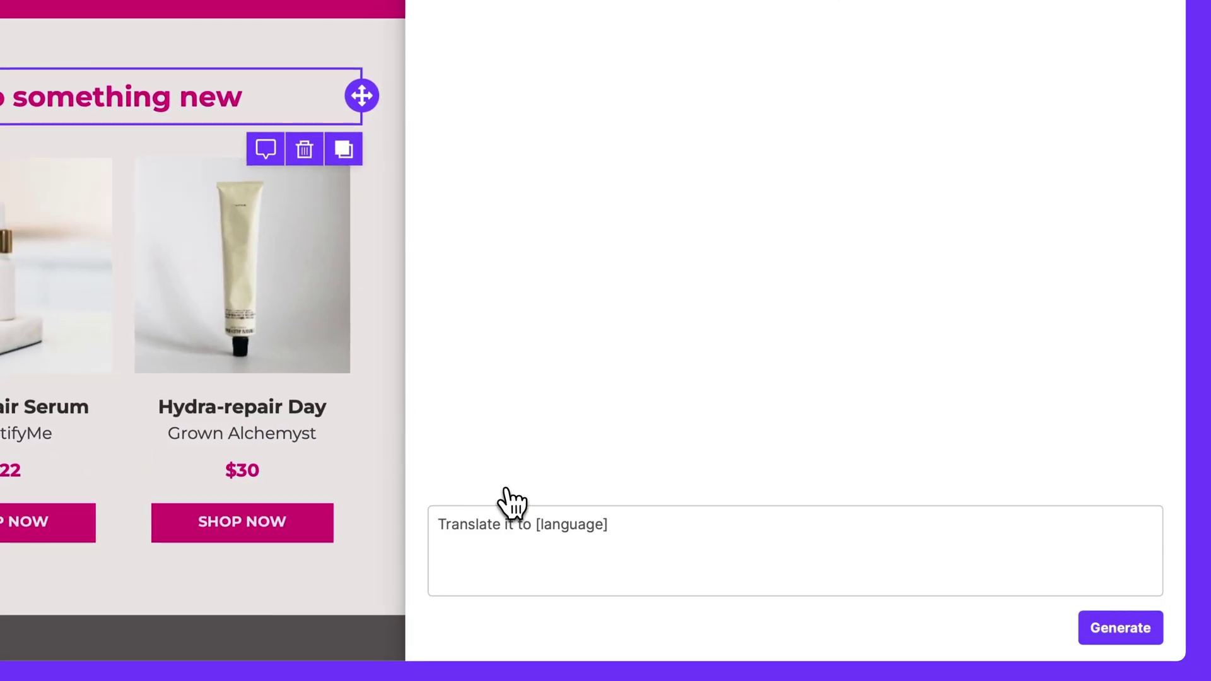
double_click(551, 518)
text(itali)
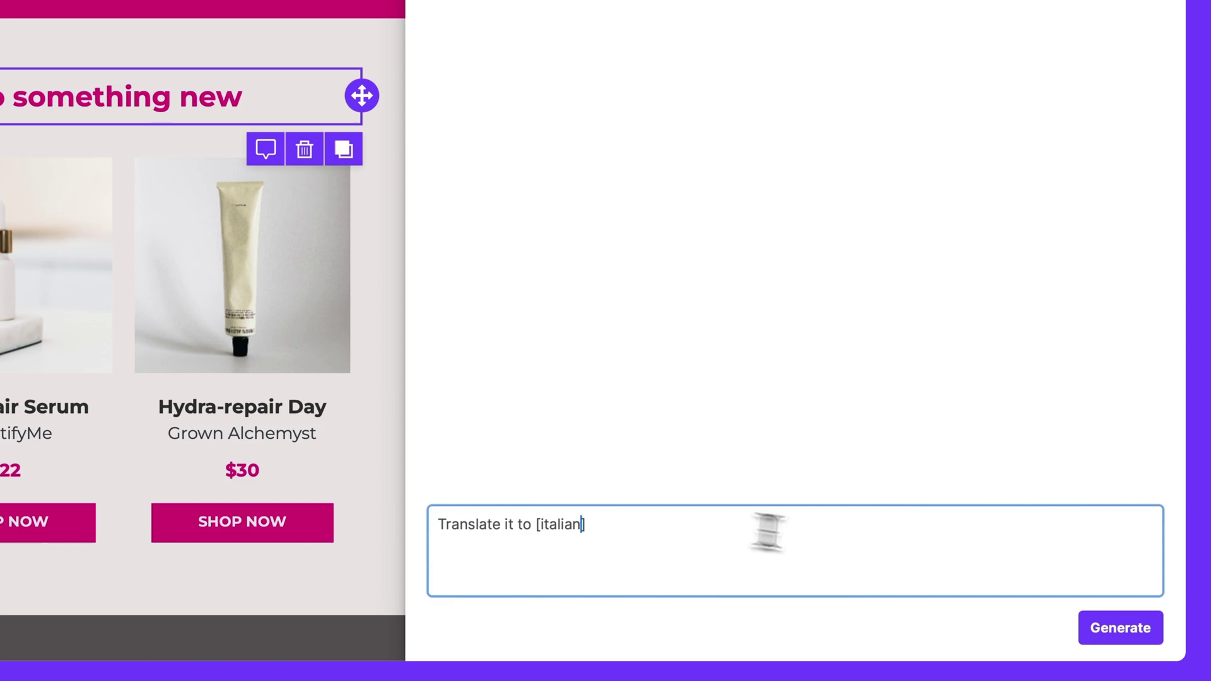
click(1107, 635)
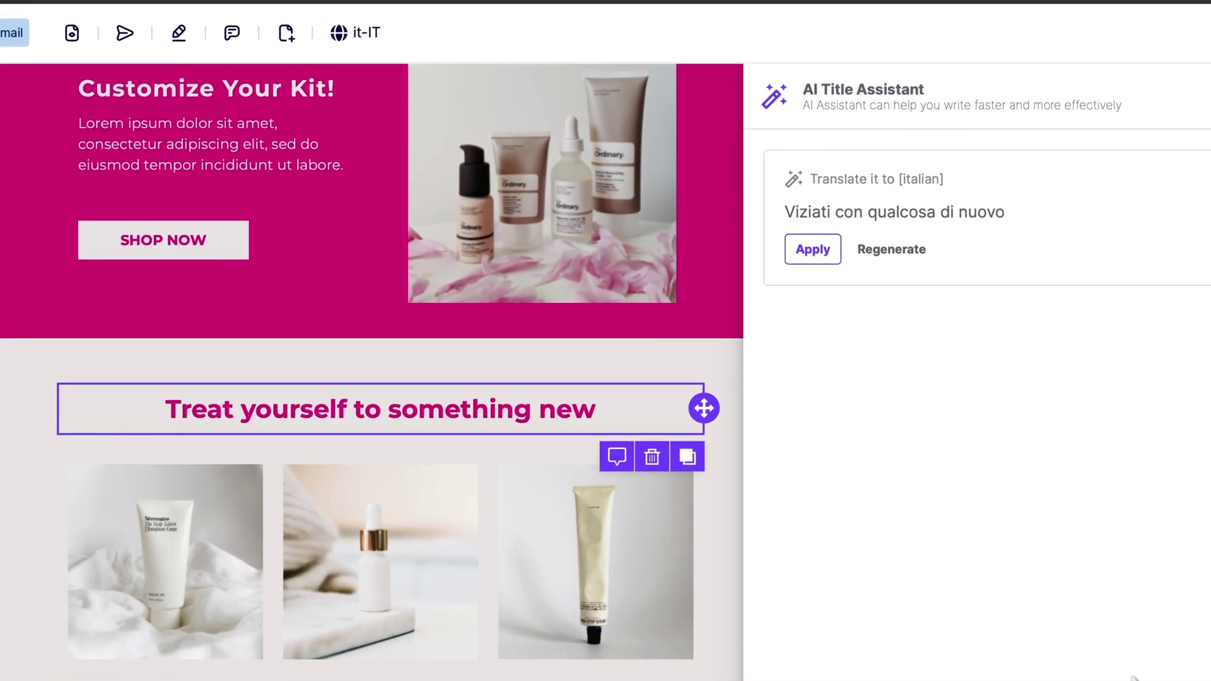
click(819, 256)
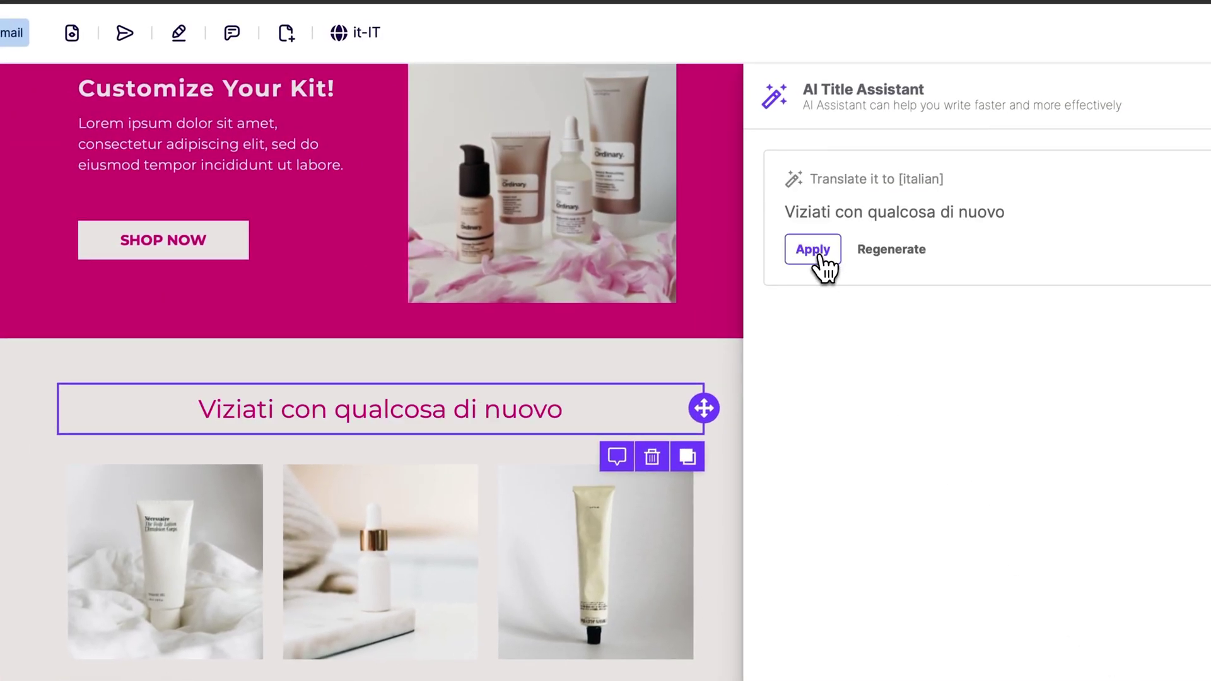